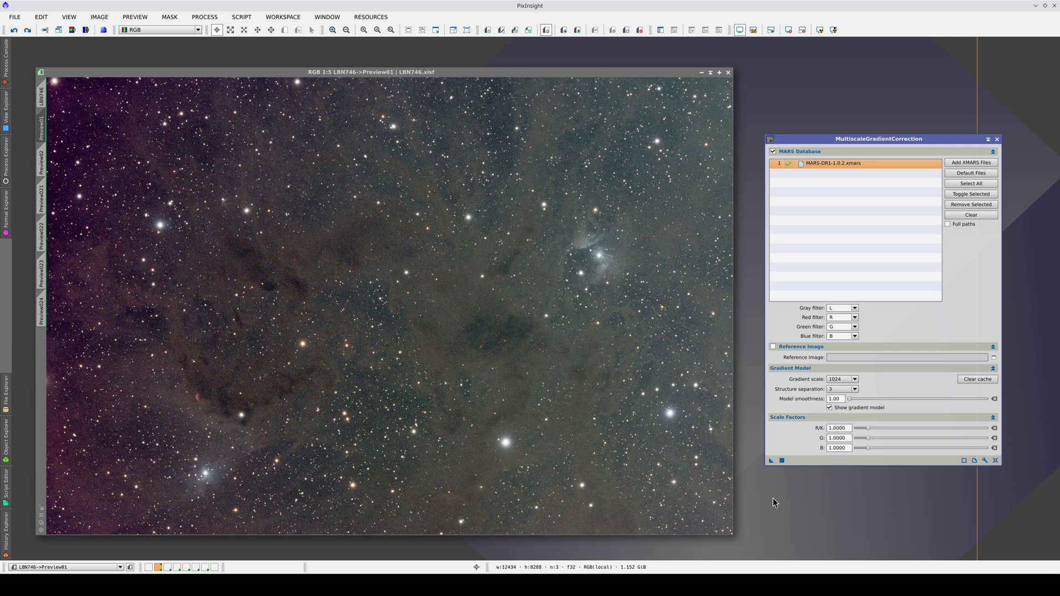
Turn off Show gradient model and apply the 1024-scale gradient correction to Preview01.
click(637, 441)
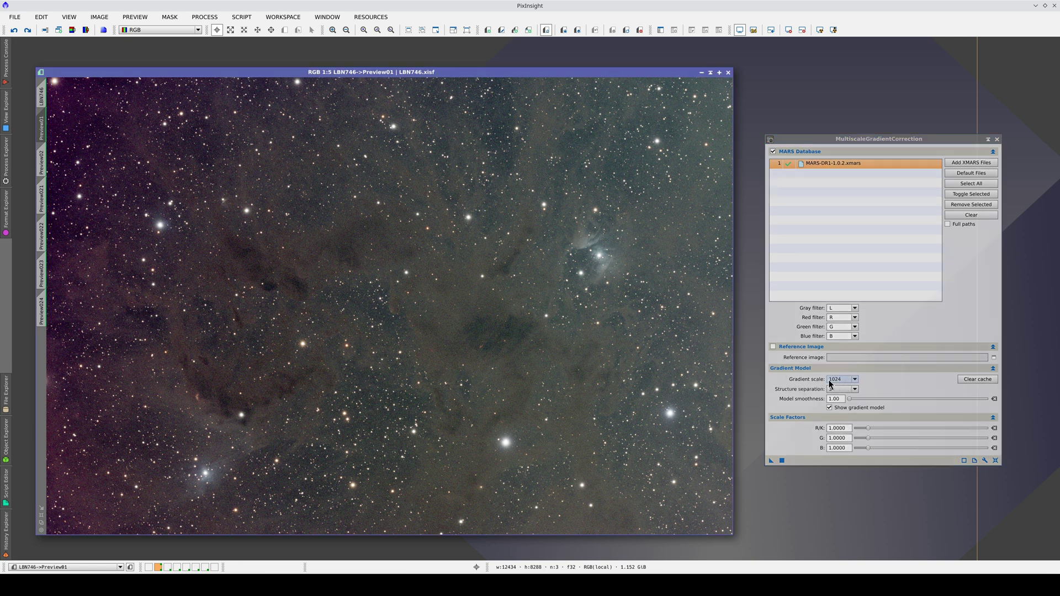
click(810, 409)
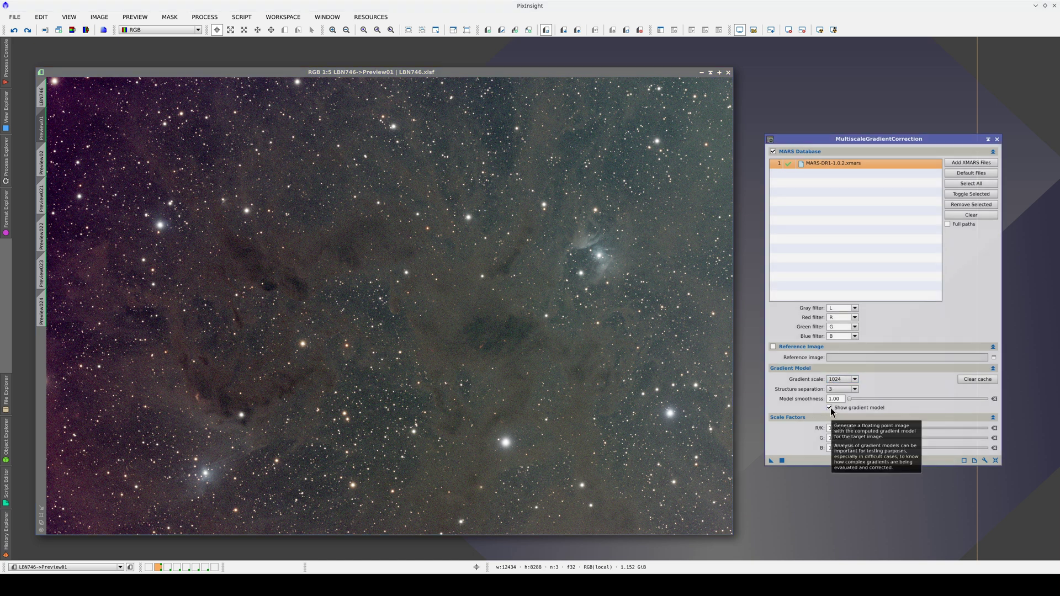
click(830, 407)
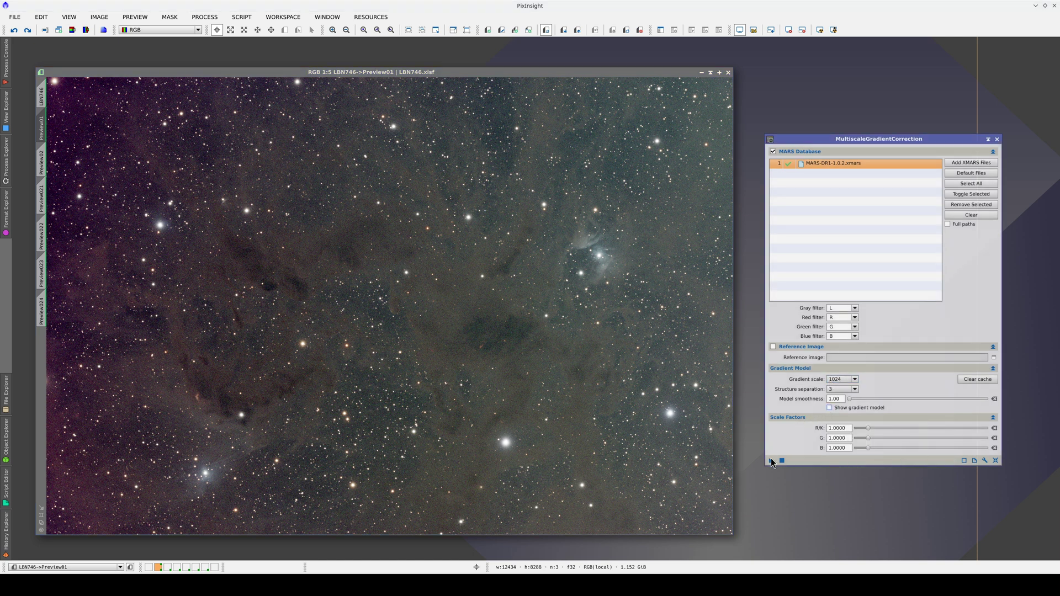
drag(771, 461, 672, 432)
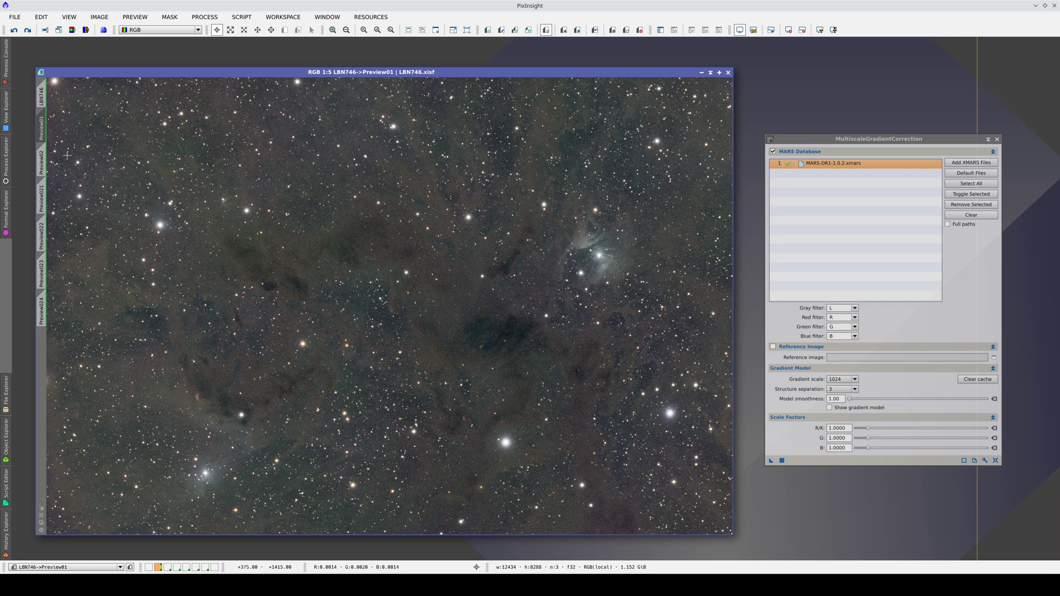
On Preview02, set the gradient scale to 2048 and run the correction.
click(44, 158)
click(842, 379)
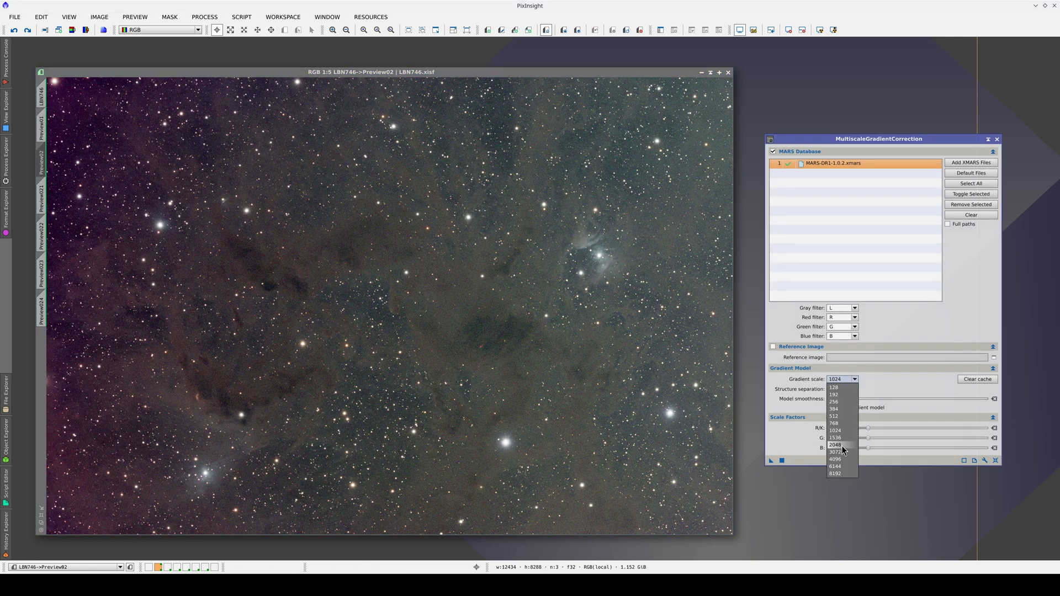
click(843, 447)
click(781, 460)
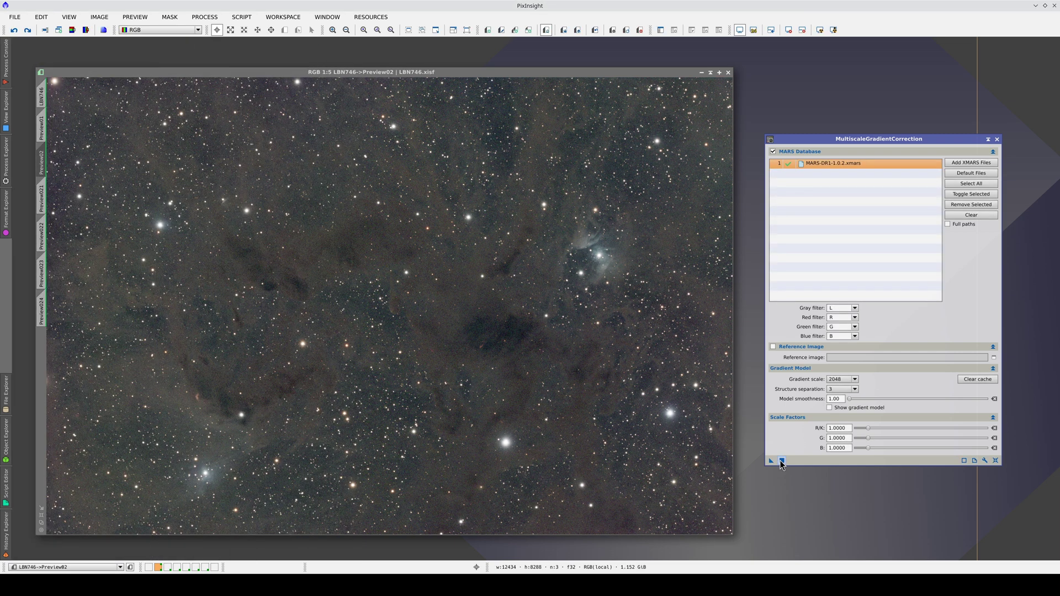
click(718, 432)
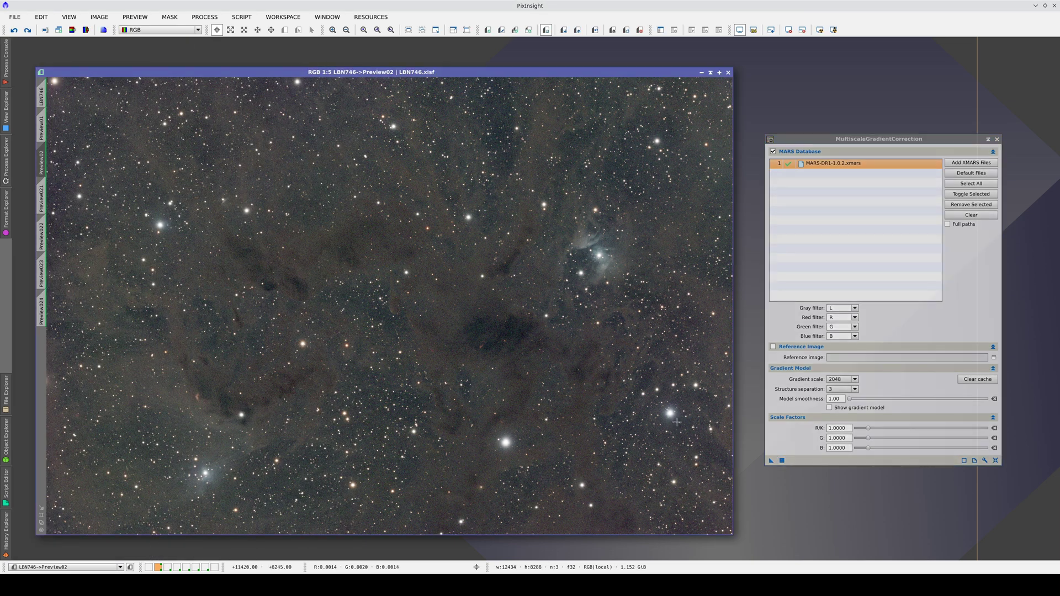
key(ctrl+Page_Up)
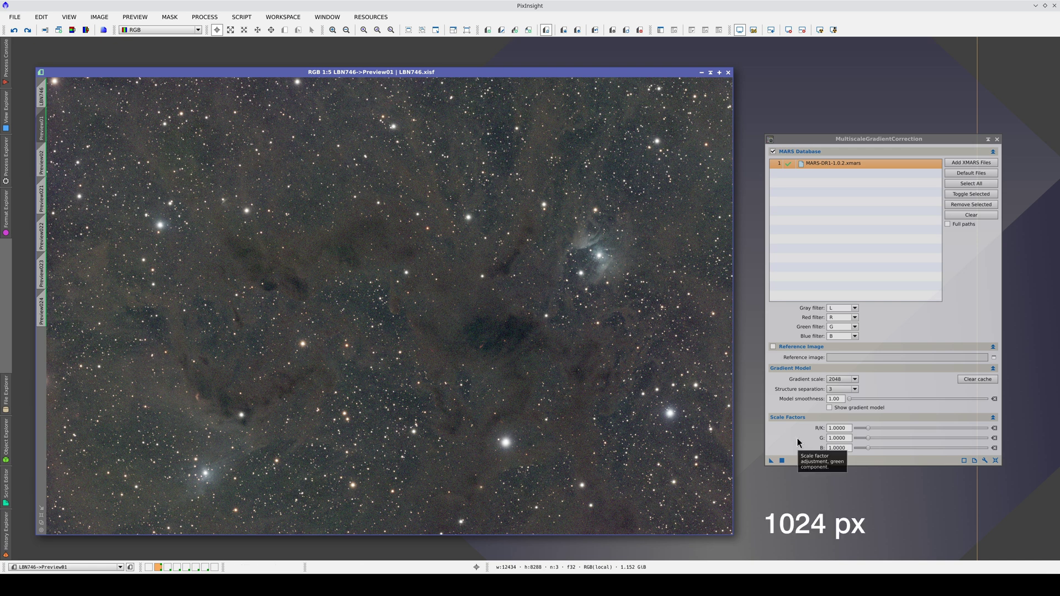
key(ctrl+Page_Down)
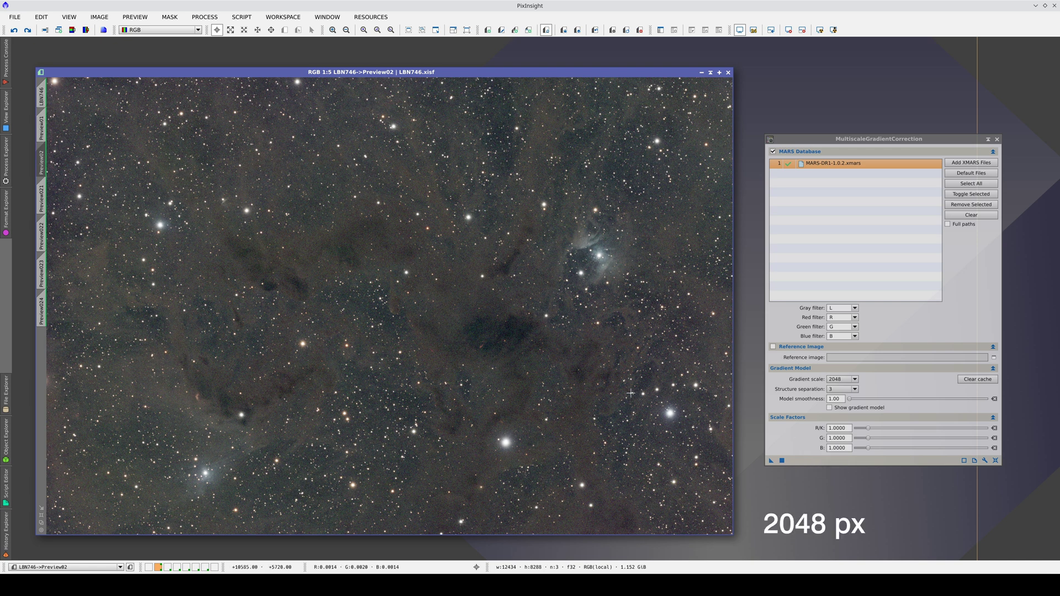
key(ctrl+Page_Up)
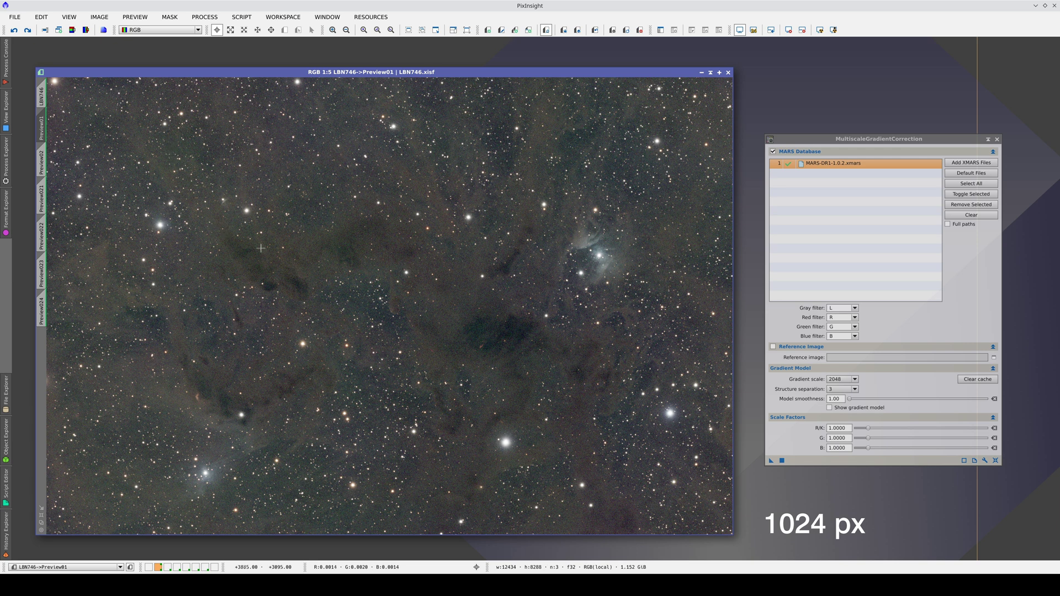
key(ctrl+Page_Down)
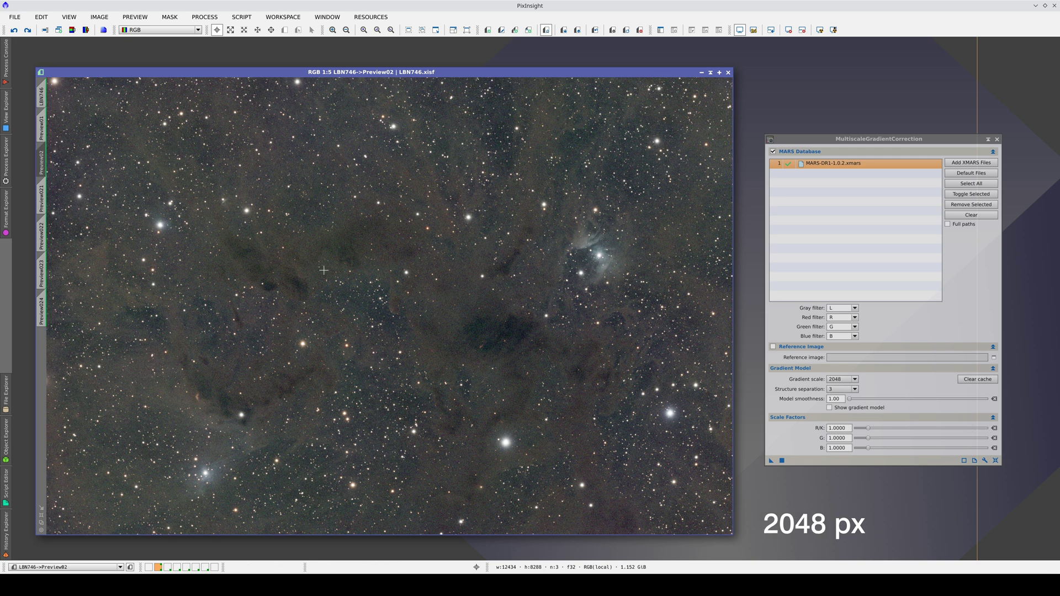
key(ctrl+Page_Up)
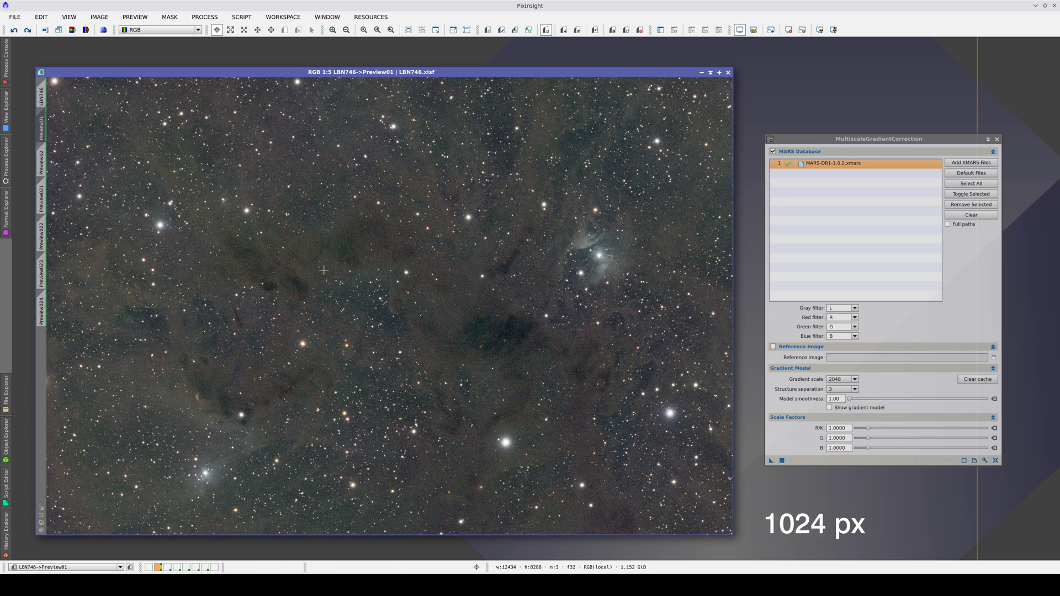
key(ctrl+Page_Down)
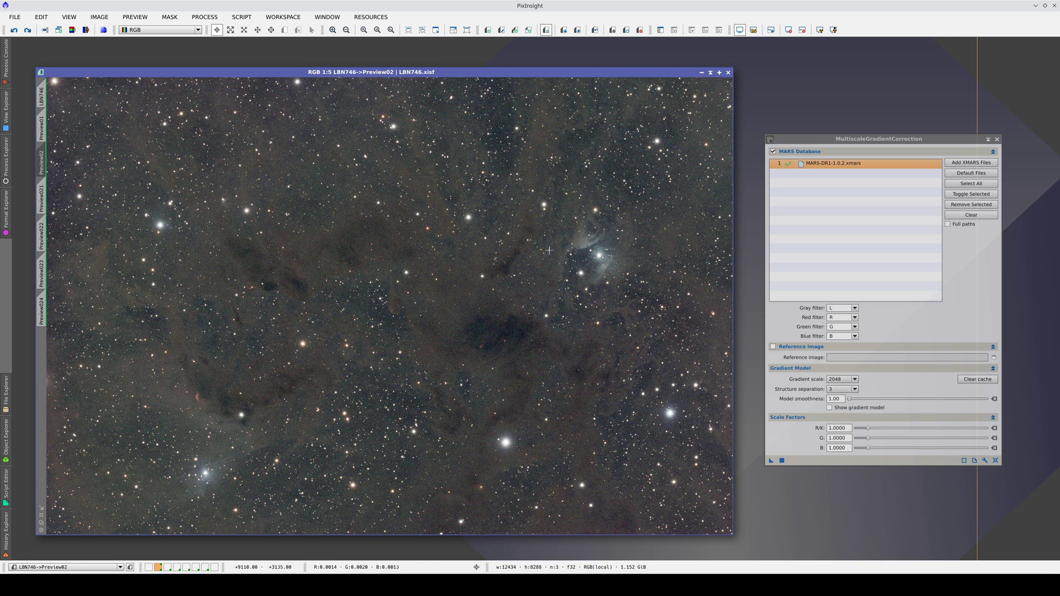
click(828, 196)
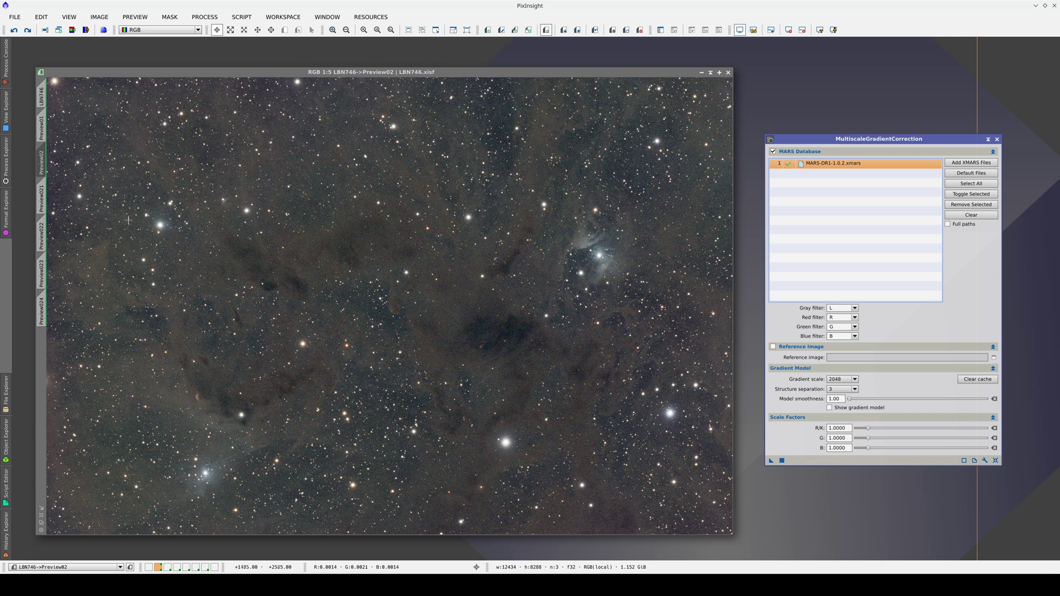
Show the uncorrected Preview021 of LBN746 in the image window.
click(42, 198)
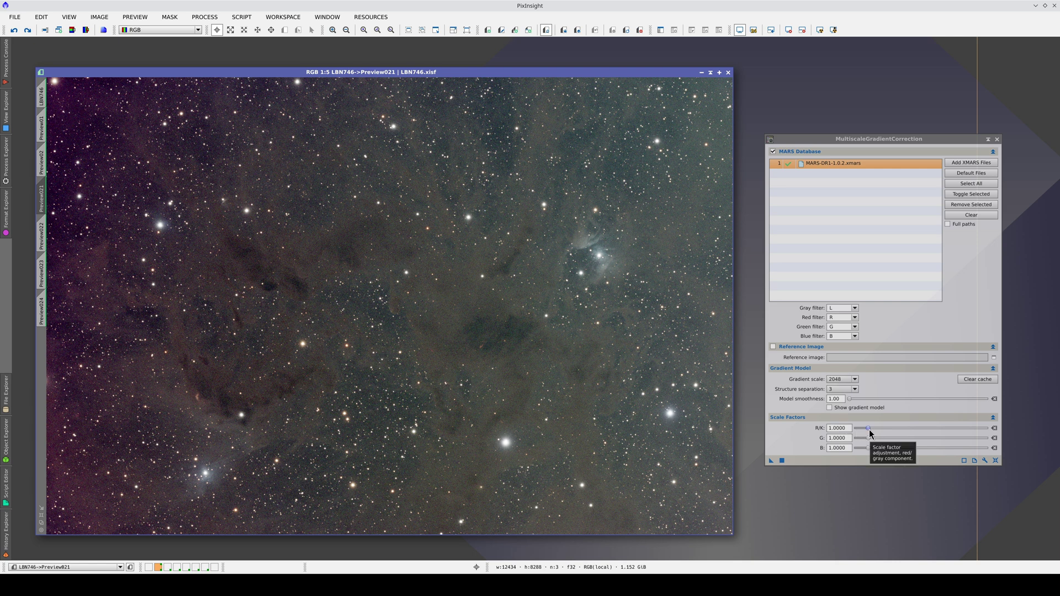
click(870, 432)
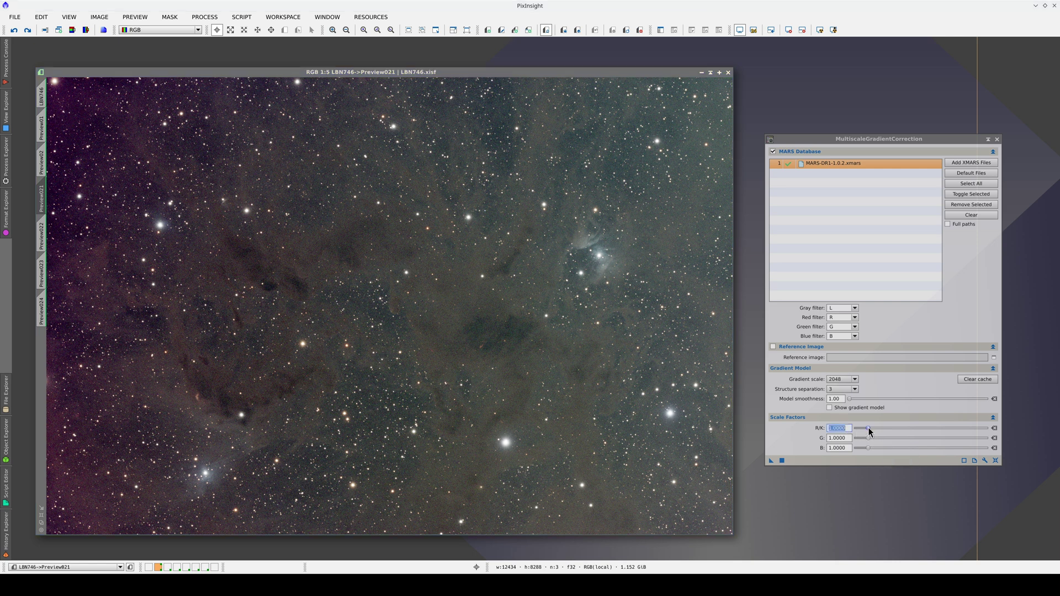
Correct Preview021 at scale factor 0.8 and Preview022 at 0.6.
mouse_move(869, 431)
mouse_down()
mouse_move(891, 434)
mouse_move(868, 431)
mouse_up()
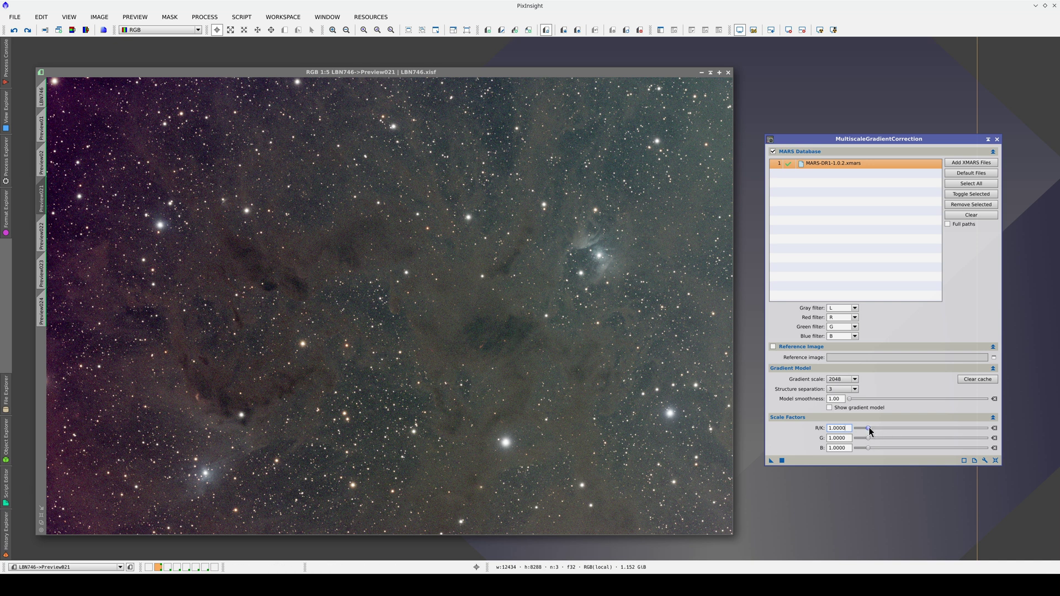
drag(868, 429, 866, 428)
drag(771, 461, 579, 439)
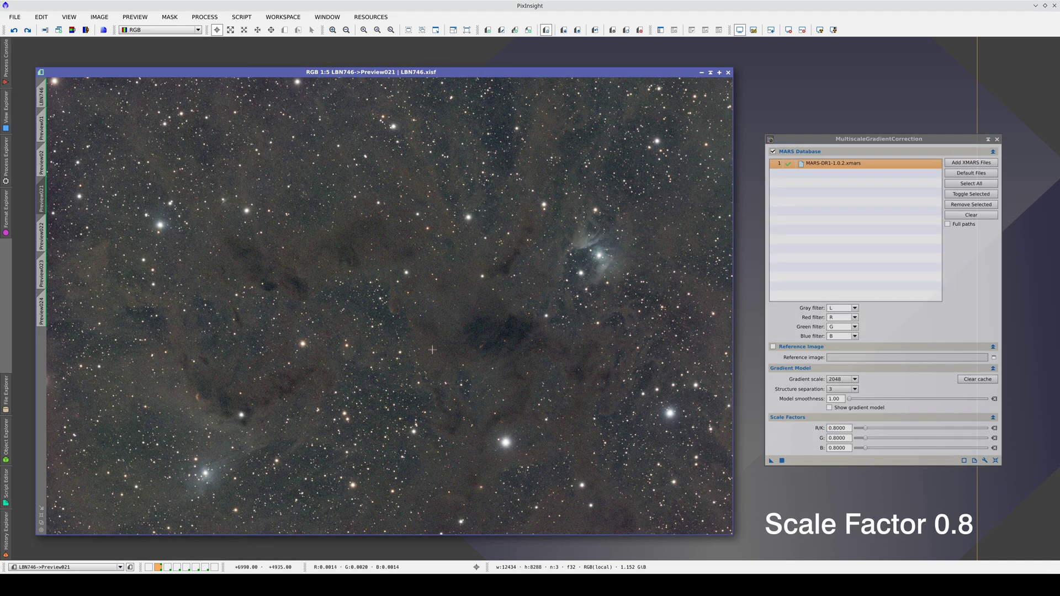
key(ctrl+Page_Down)
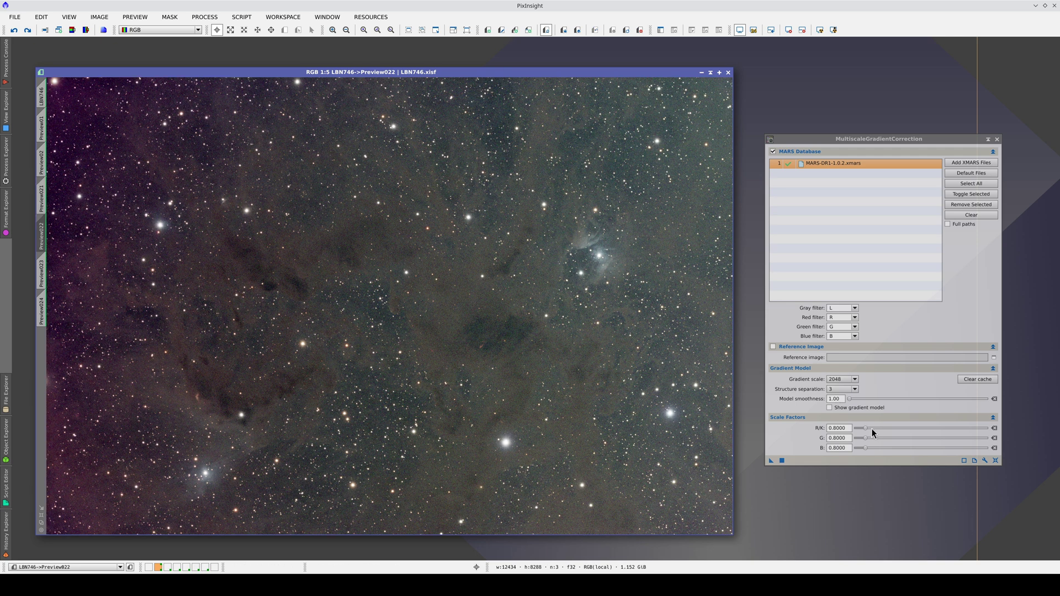
drag(865, 429, 863, 428)
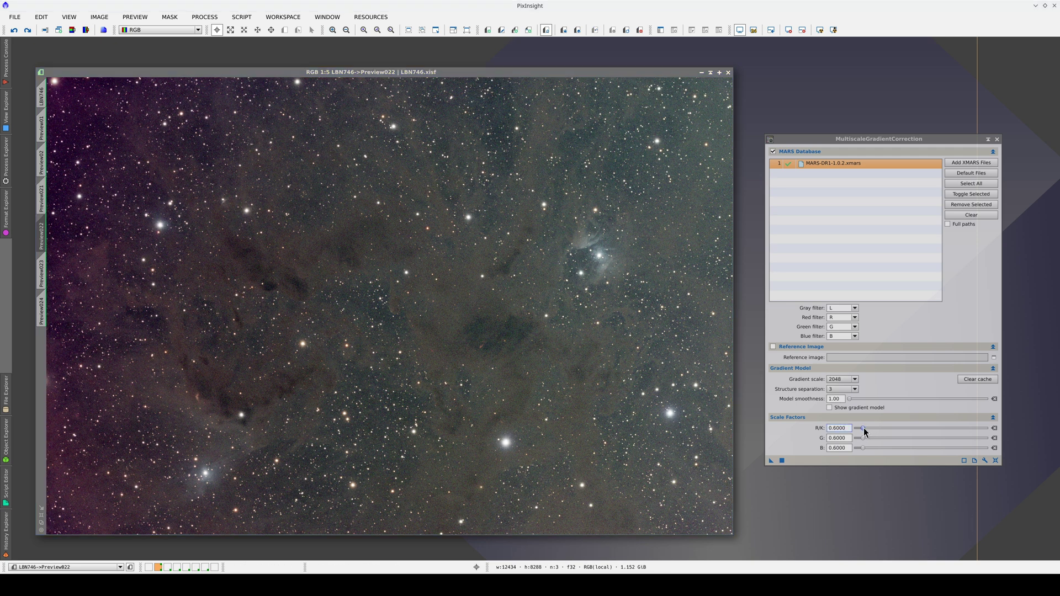
click(782, 461)
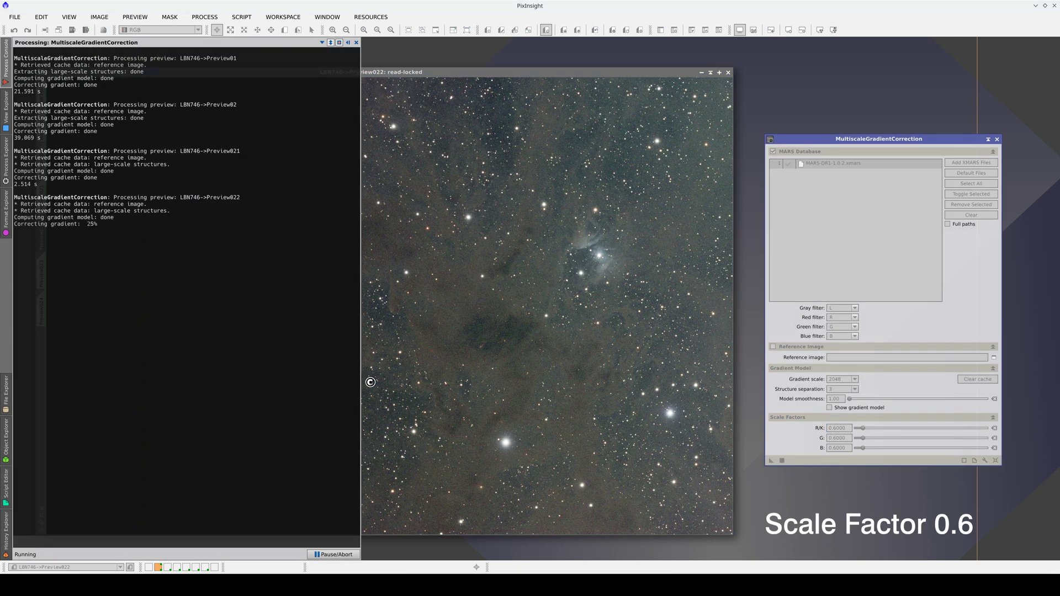
Correct Preview023 at scale factor 0.4 and Preview024 at 0.2, then view Preview021.
key(ctrl+Page_Down)
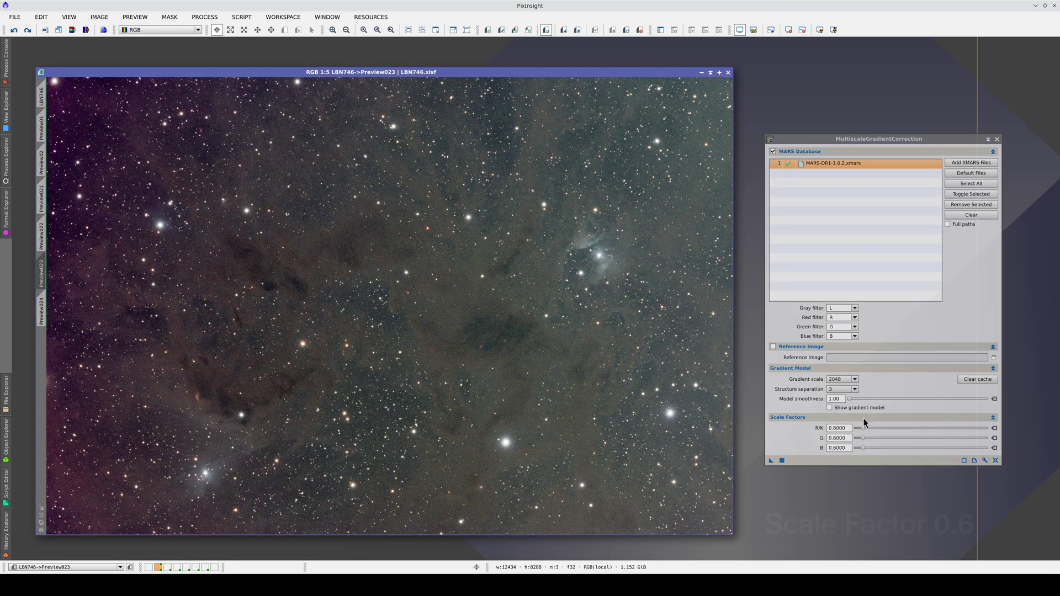
drag(863, 428, 860, 428)
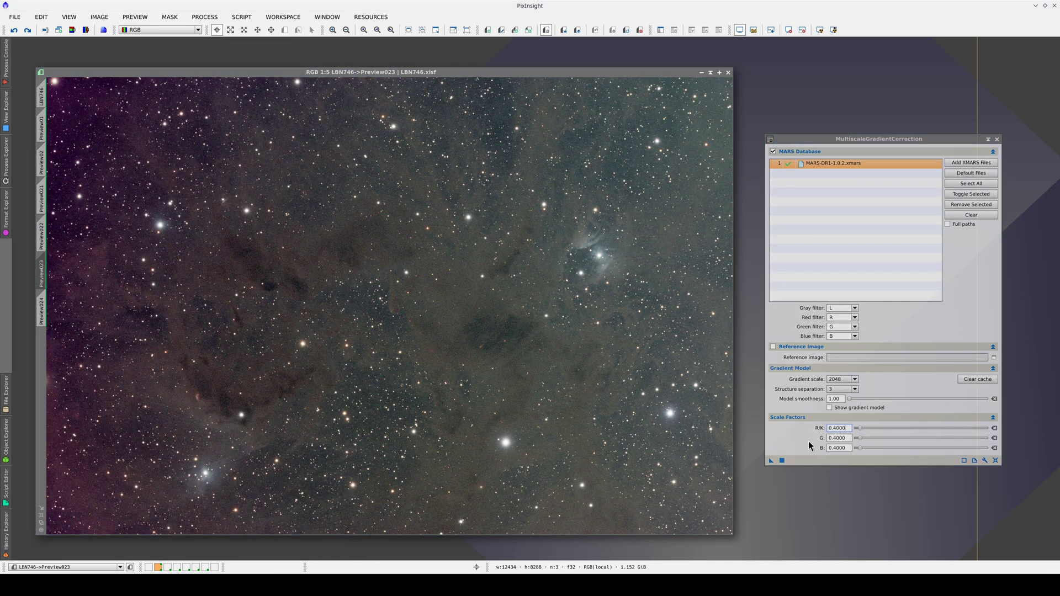
click(782, 460)
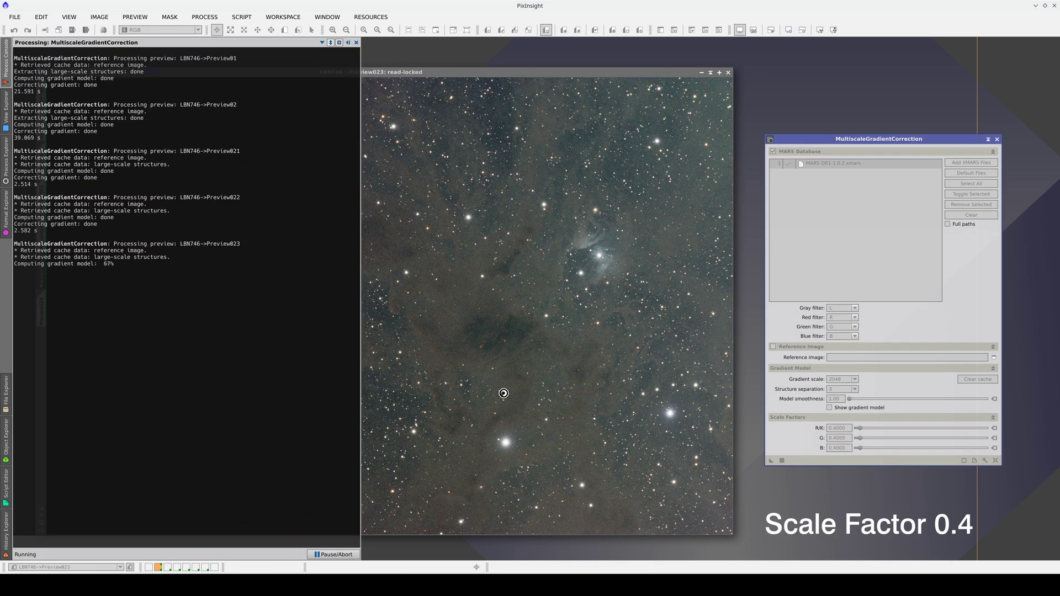
key(ctrl+Page_Down)
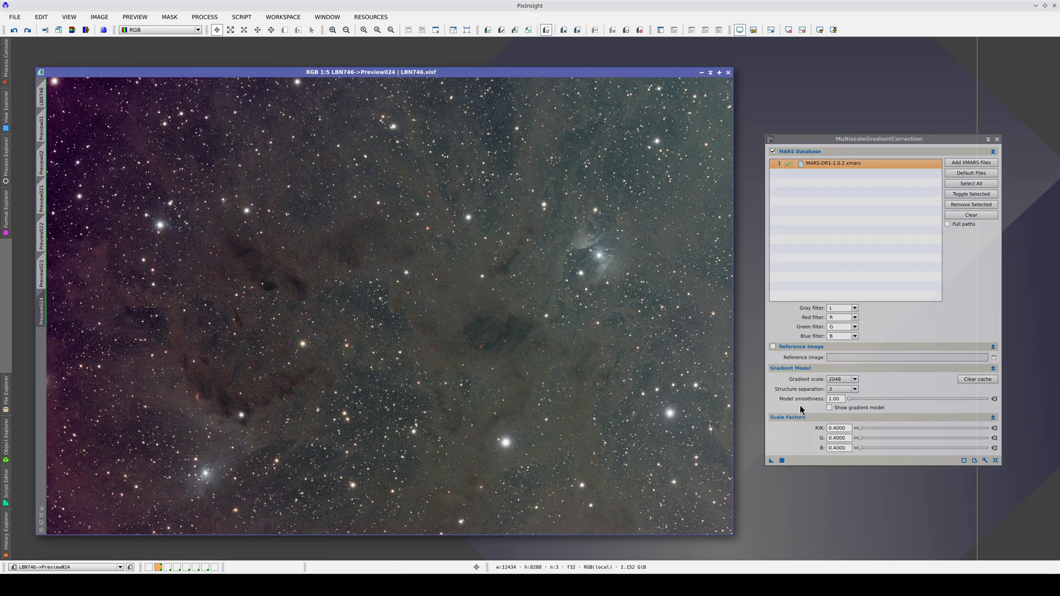
drag(870, 429, 856, 429)
drag(782, 460, 563, 375)
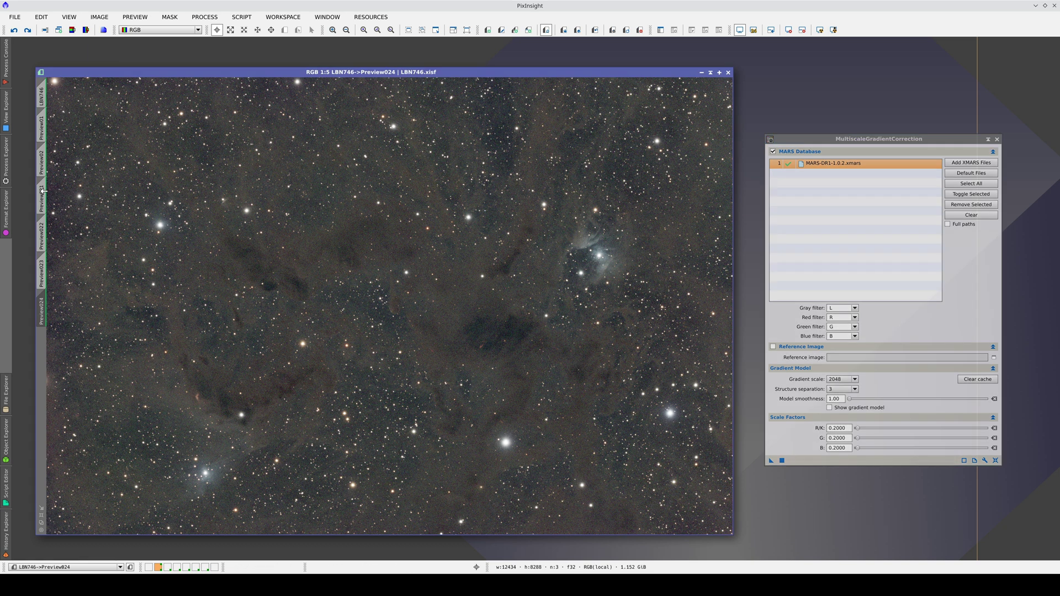
click(42, 193)
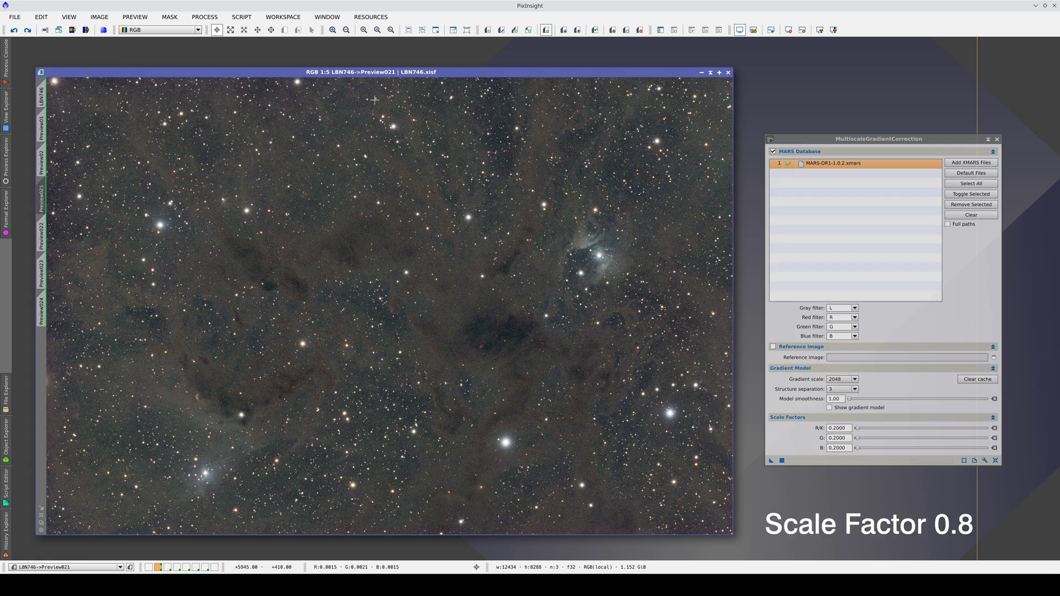
Step through Previews 022–024 to compare the 0.6, 0.4 and 0.2 scale-factor results.
click(42, 236)
click(42, 274)
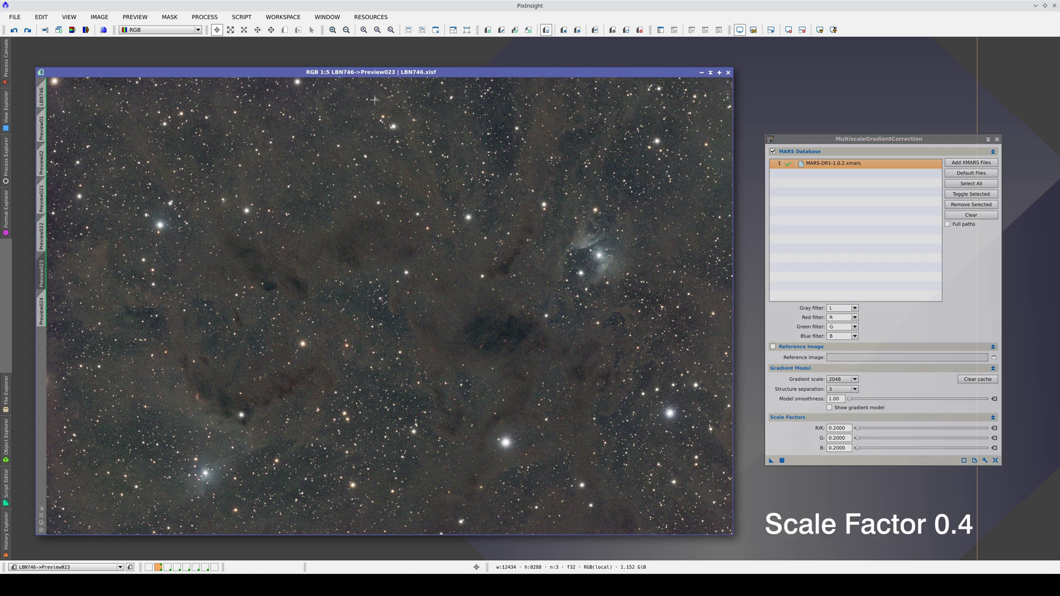
click(42, 311)
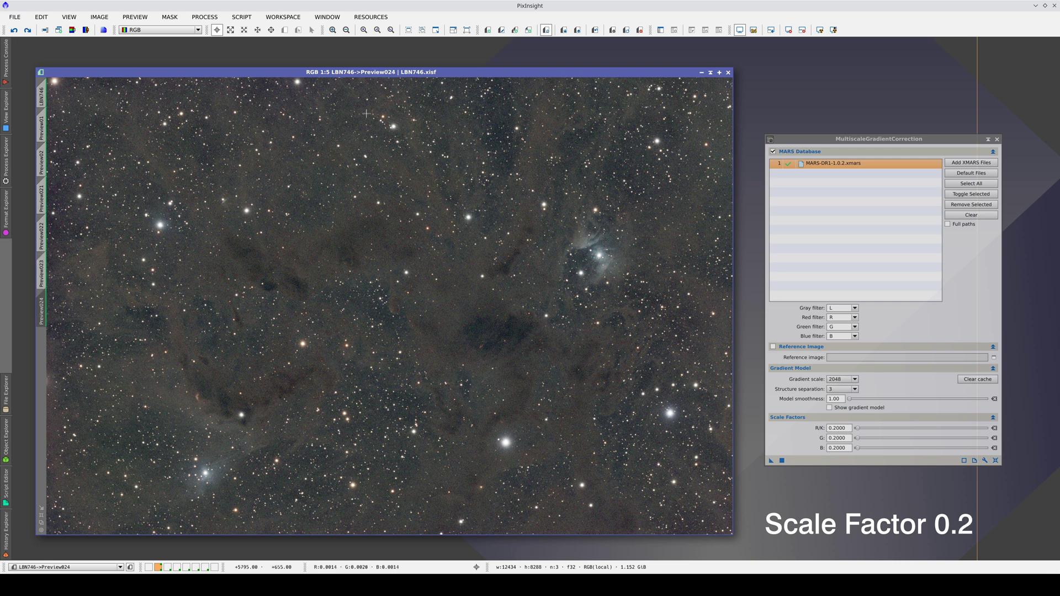
click(41, 237)
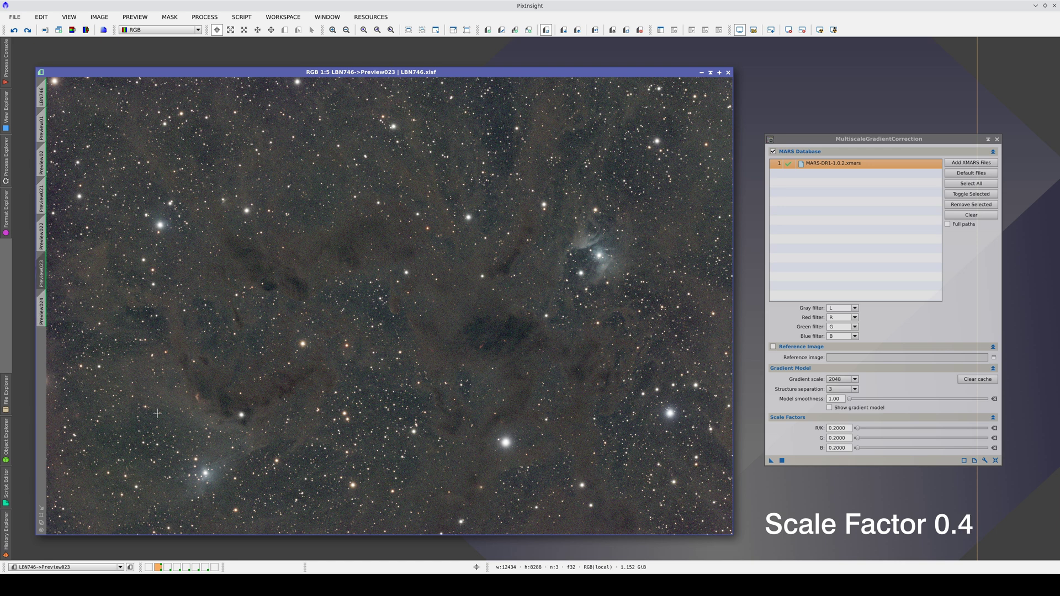
key(ctrl+Page_Down)
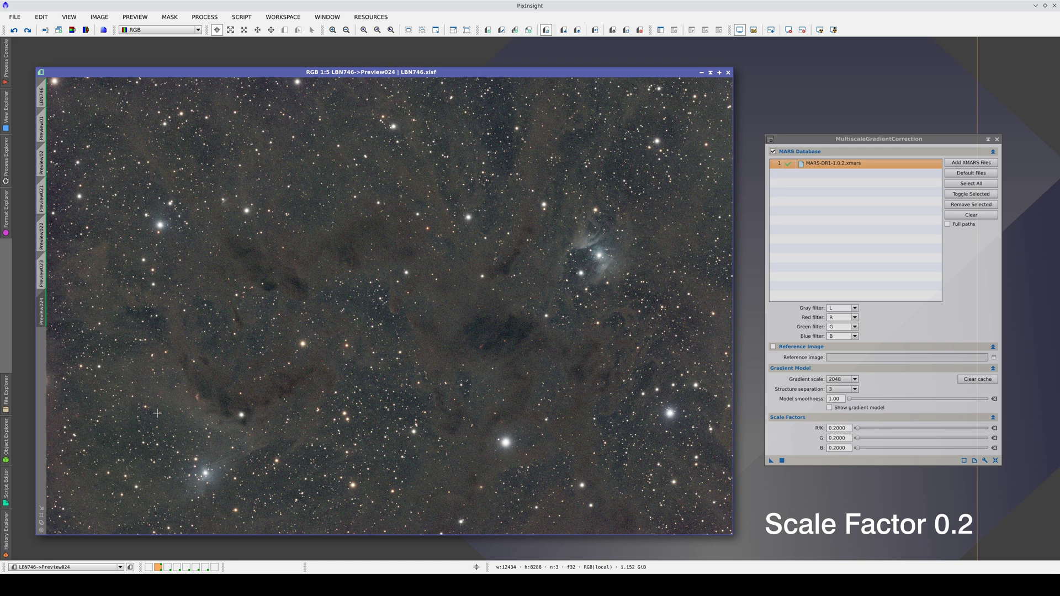
key(ctrl+Page_Up)
key(ctrl+Page_Down)
key(ctrl+Page_Up)
key(ctrl+Page_Up)
key(ctrl+Page_Up)
key(ctrl+Page_Up)
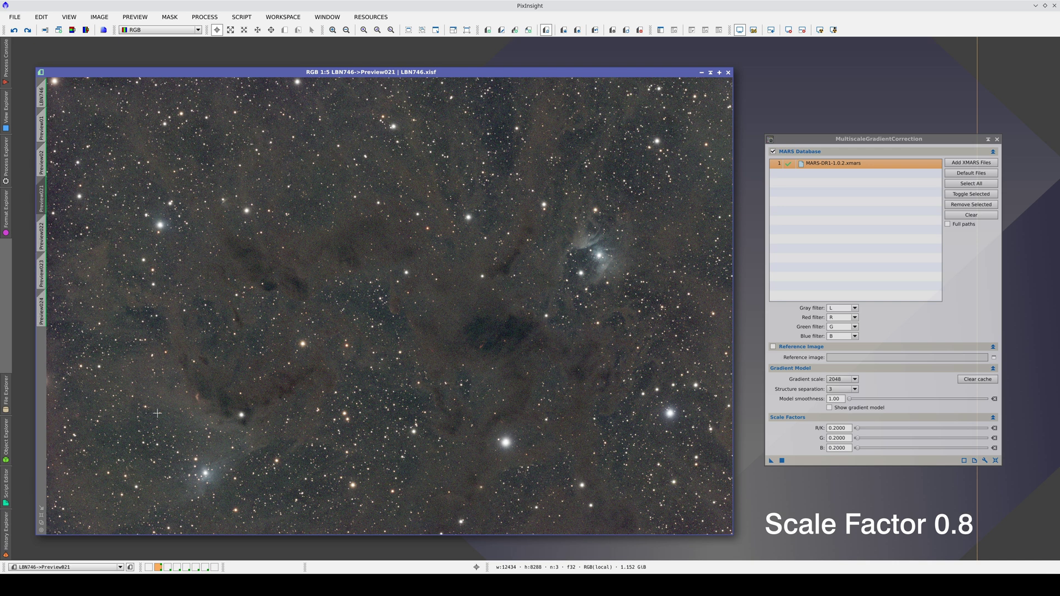
key(ctrl+Page_Down)
key(ctrl+Page_Down)
key(ctrl+Page_Down)
key(ctrl+Page_Down)
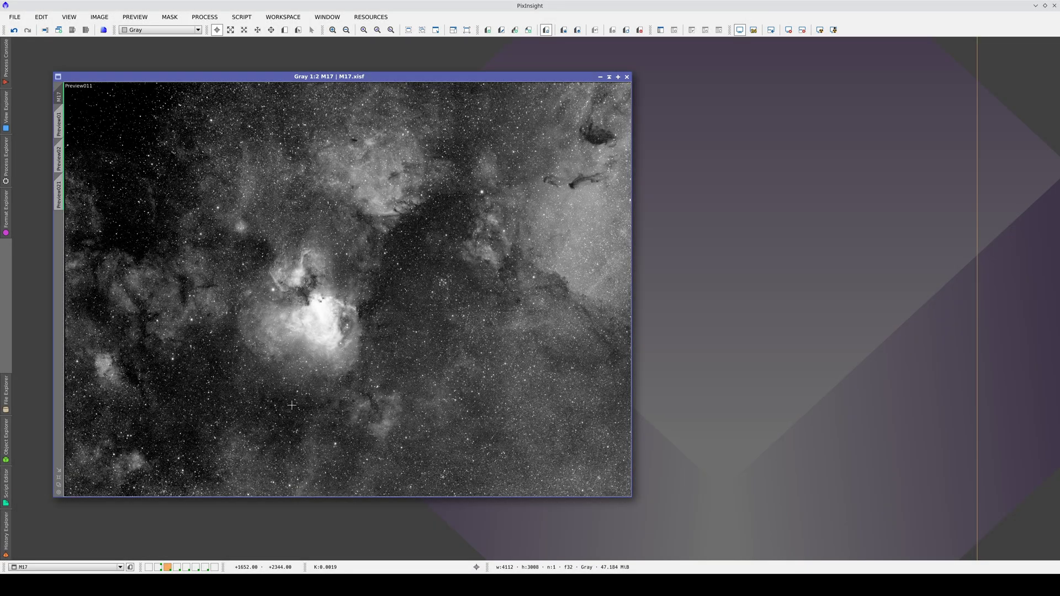
Select M17's Preview01 and open MultiscaleGradientCorrection from Process Explorer with default parameters.
click(59, 121)
click(5, 165)
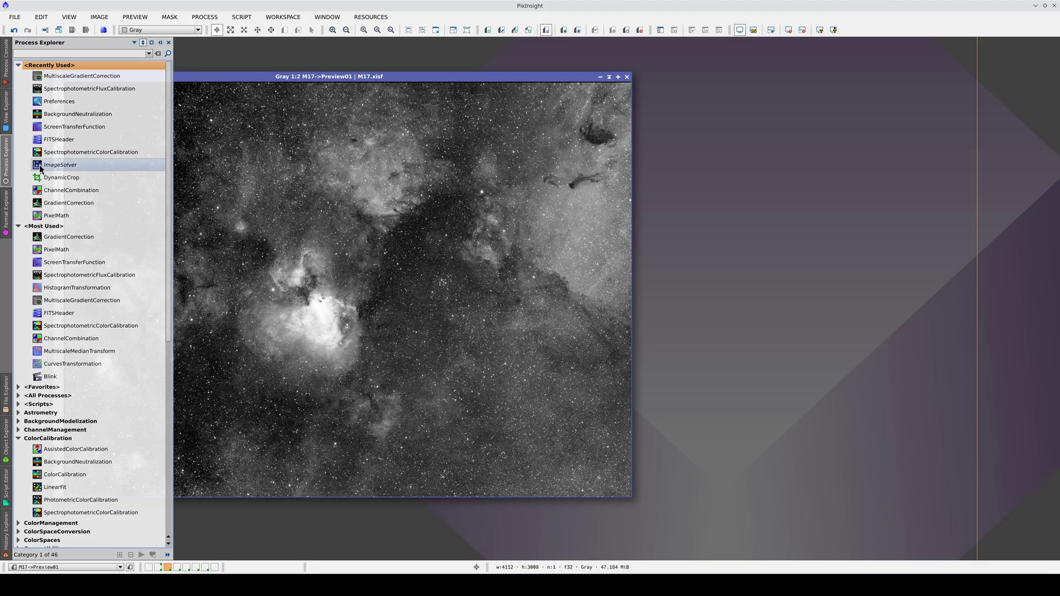
double_click(77, 75)
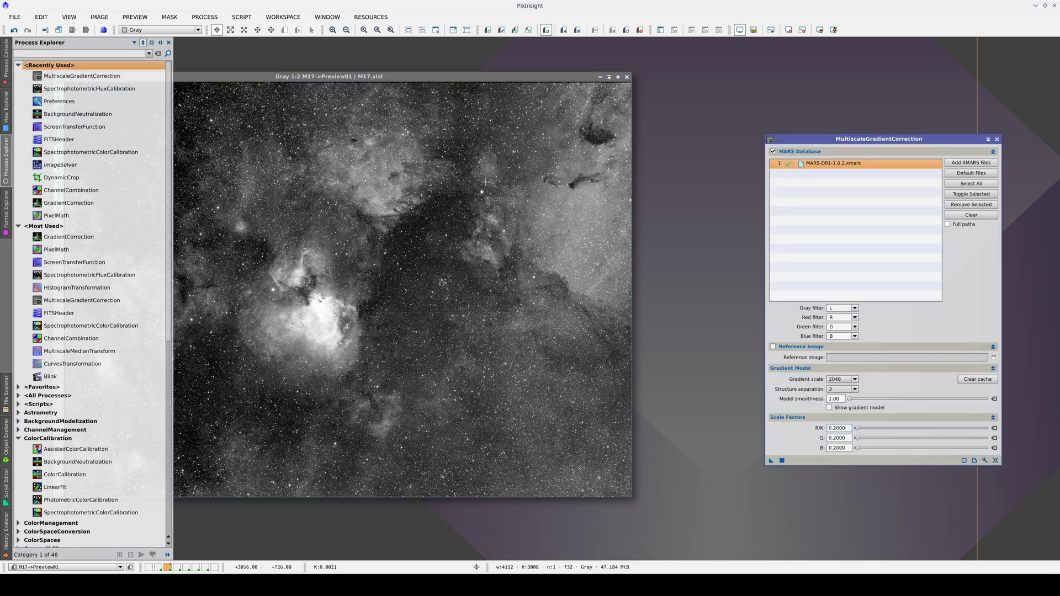
click(995, 461)
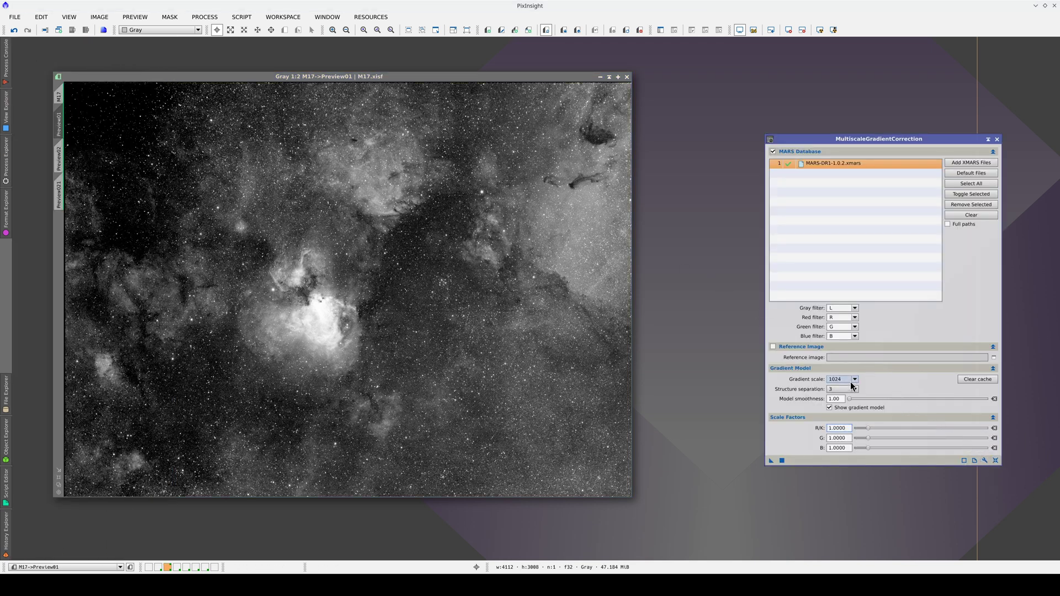
Set gradient scale 512 and the Ha gray filter, then apply to Preview01.
click(846, 380)
click(843, 418)
click(854, 309)
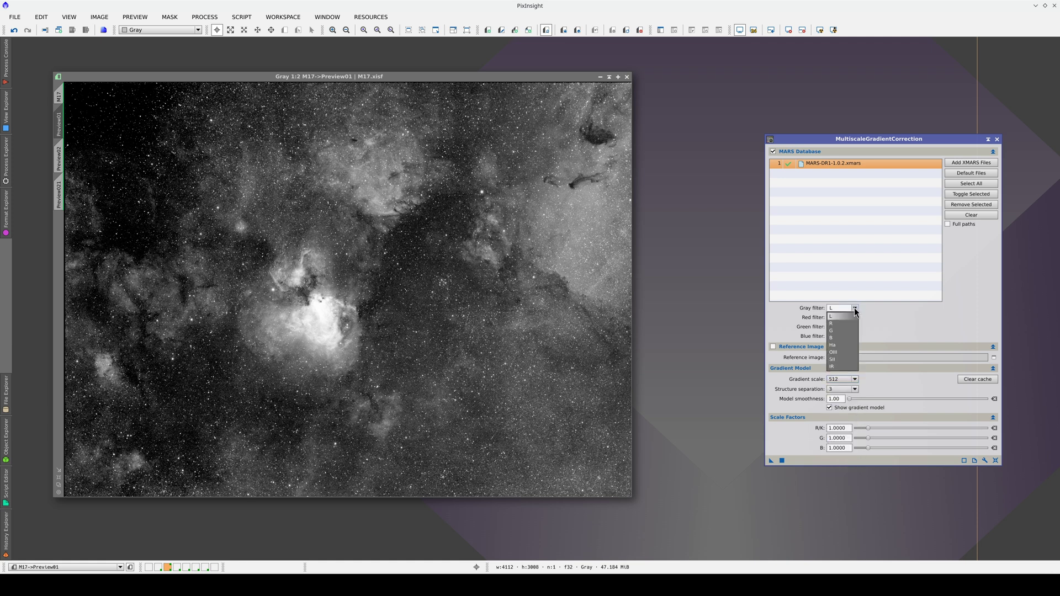
click(833, 345)
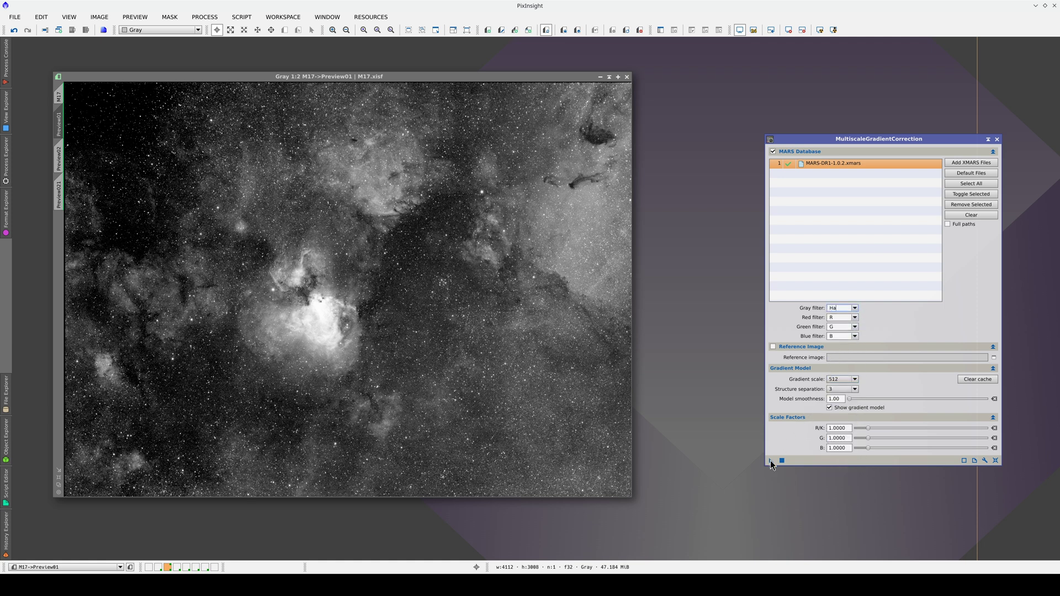
drag(771, 460, 452, 326)
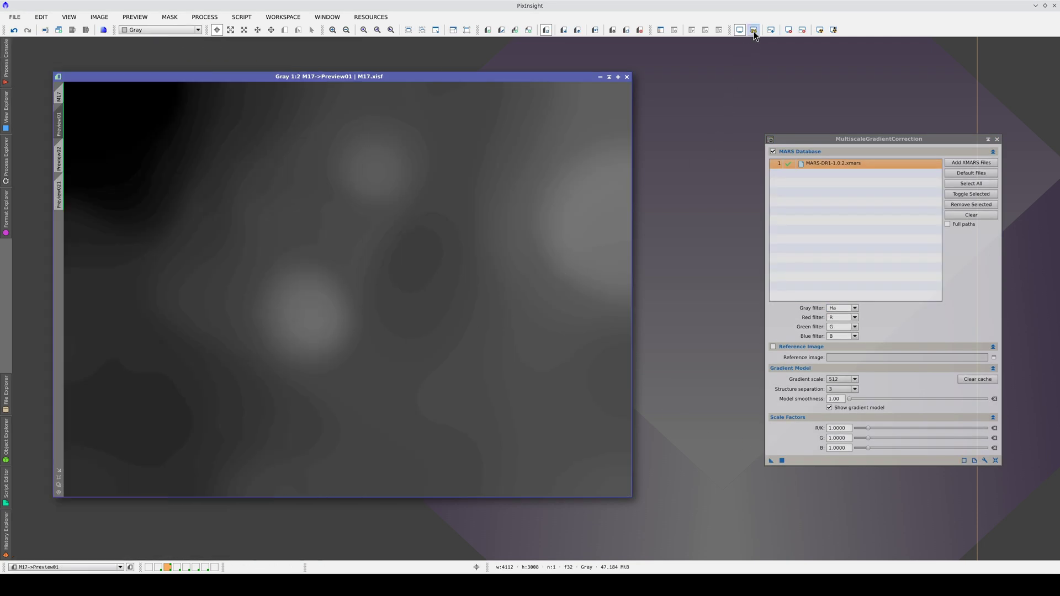
Toggle Preview01 between the original starfield and the smooth gradient model.
click(595, 30)
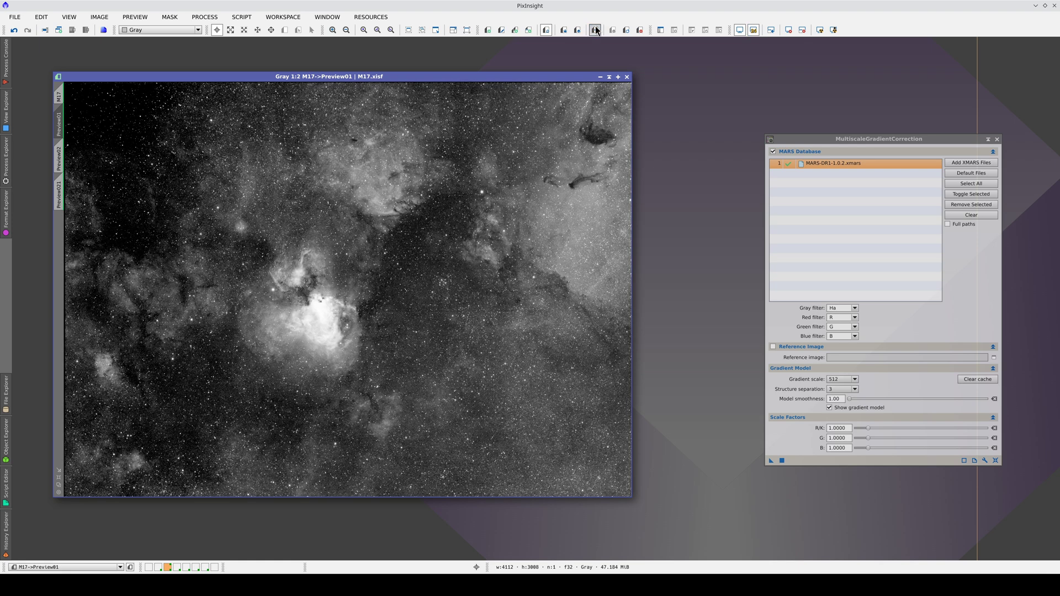
click(596, 30)
click(595, 30)
click(595, 30)
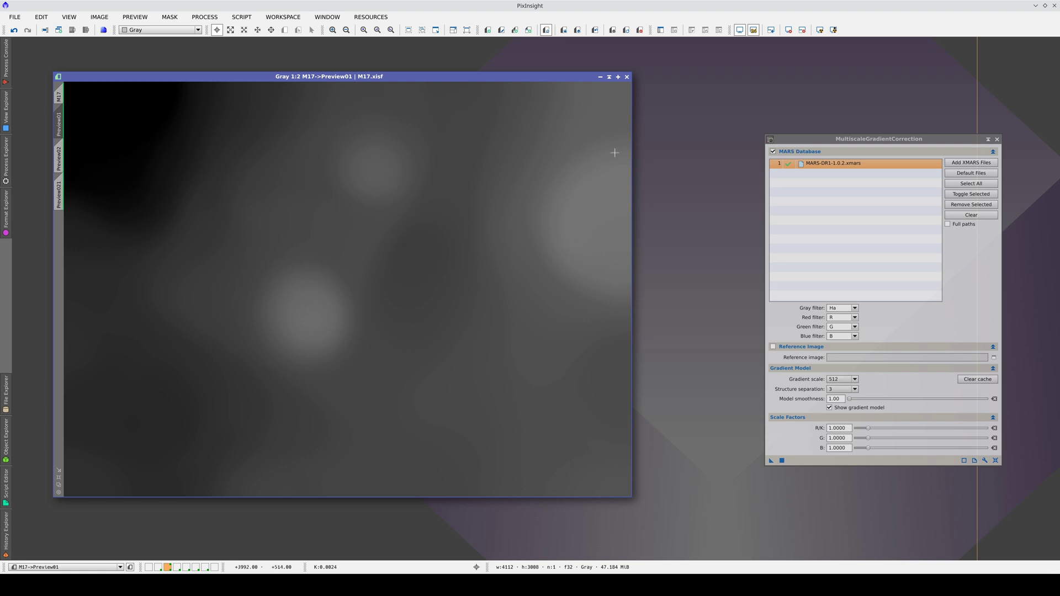
click(596, 30)
click(595, 30)
Correct Preview02 with all scale factors at 0.5 and compare it against the original.
click(58, 160)
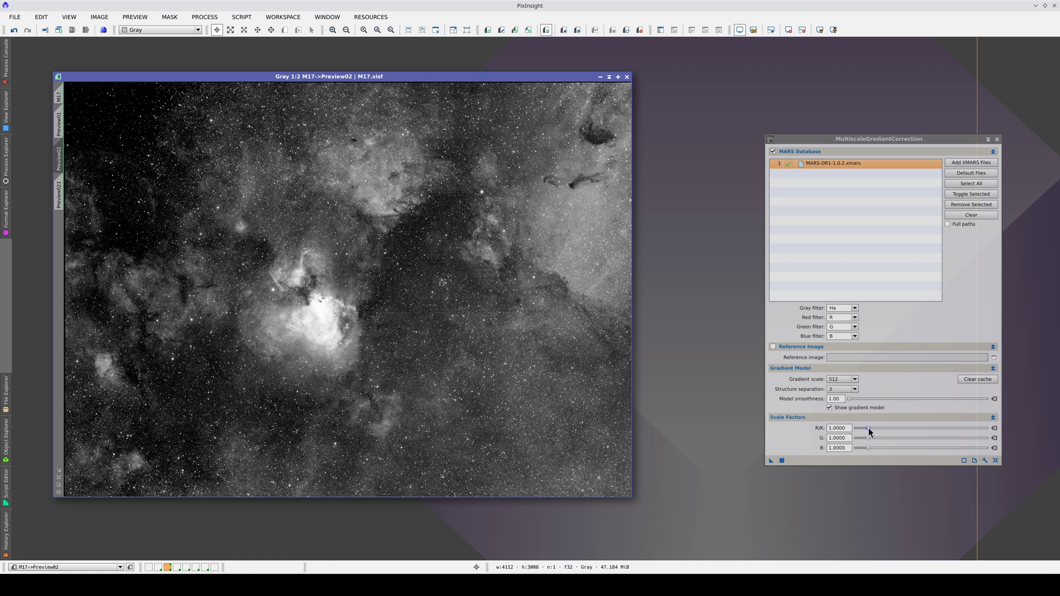
drag(868, 431, 864, 431)
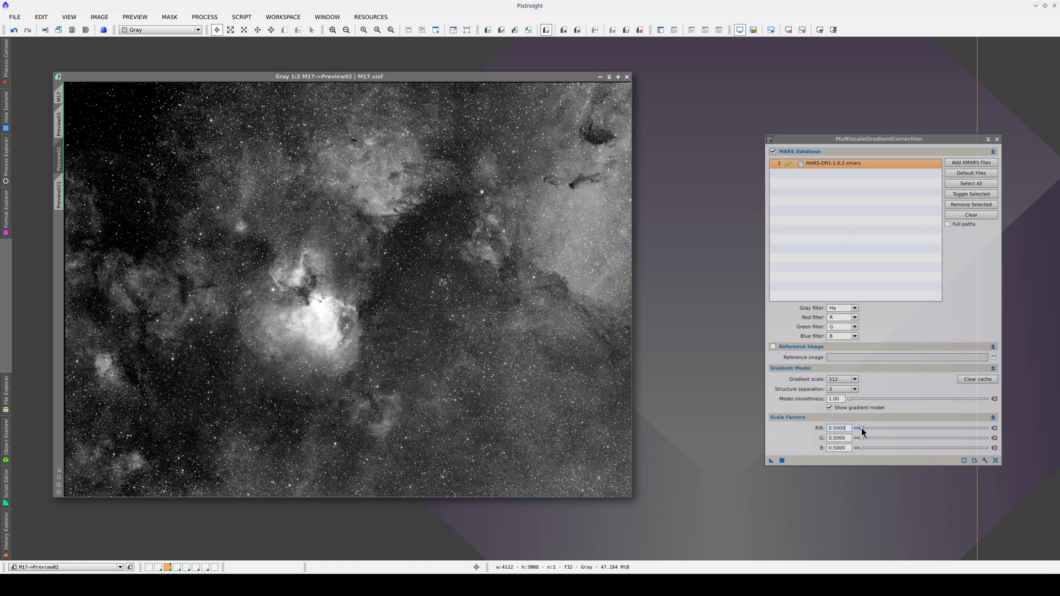
click(781, 460)
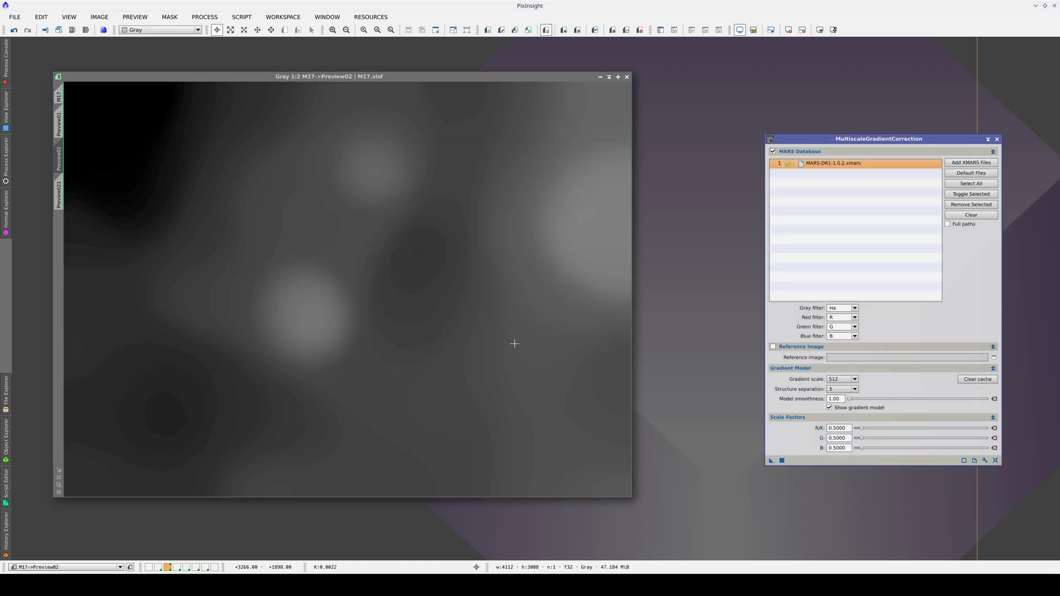
click(753, 29)
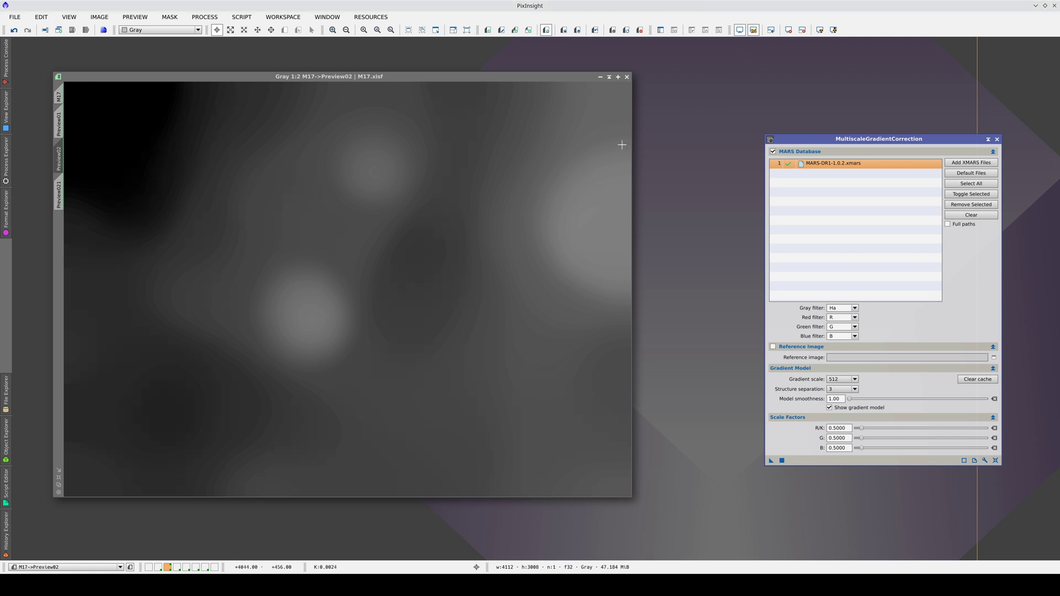
click(497, 228)
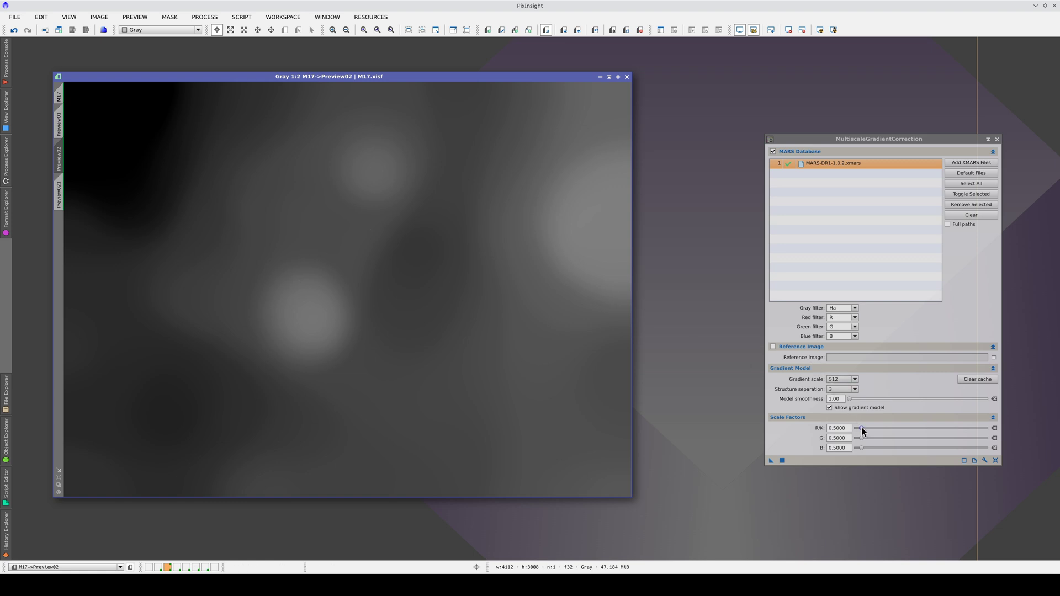
Rerun Preview02 at scale factor 1.5, compare it with Preview01, then raise factors to 1.8.
drag(864, 431, 867, 432)
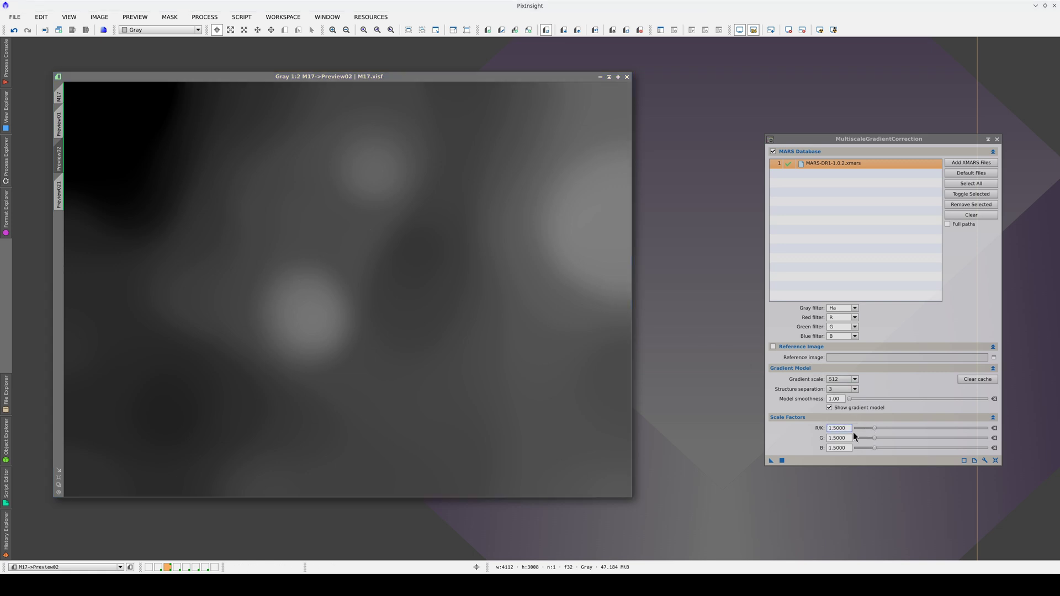
click(782, 461)
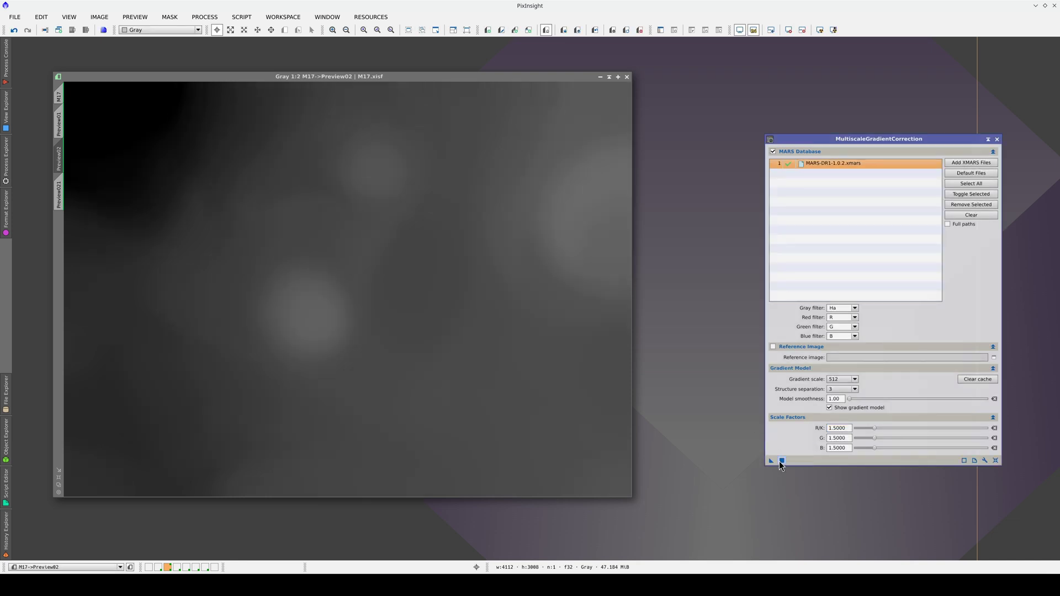
click(591, 156)
key(ctrl+Page_Up)
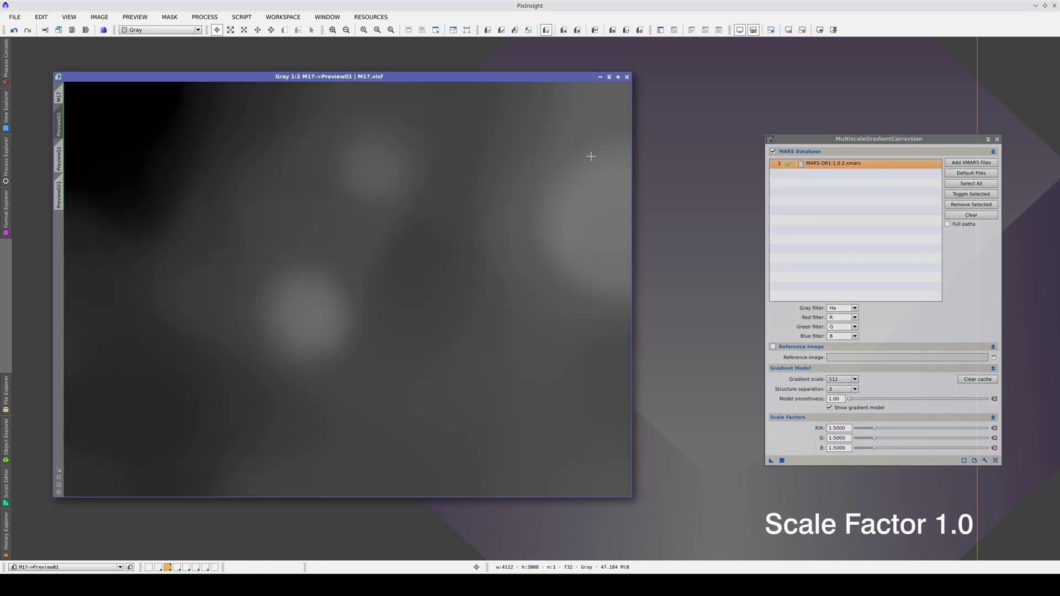
key(ctrl+Page_Down)
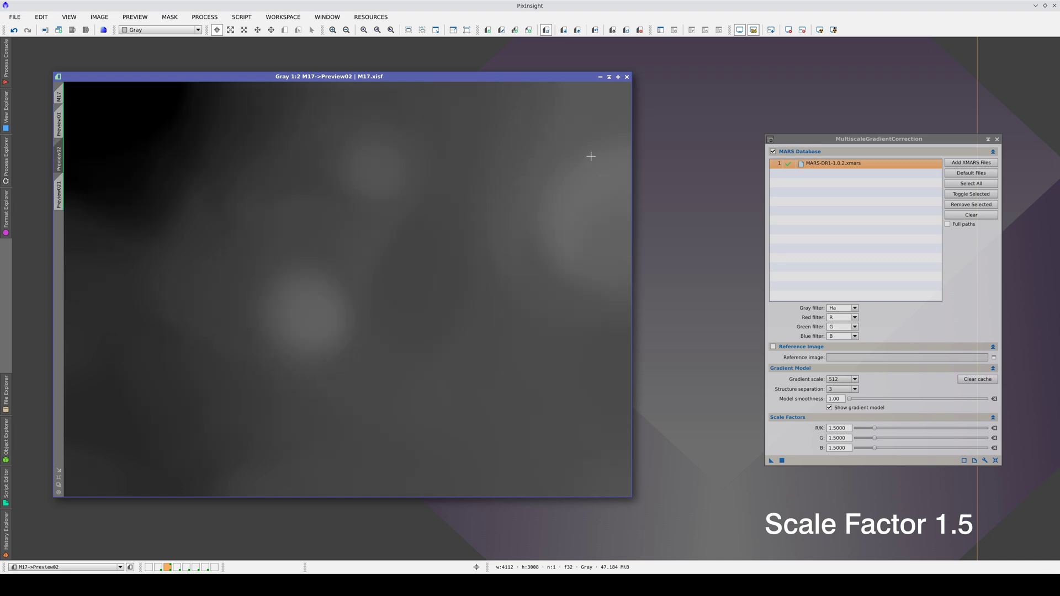
key(ctrl+Page_Up)
key(ctrl+Page_Down)
drag(874, 428, 880, 432)
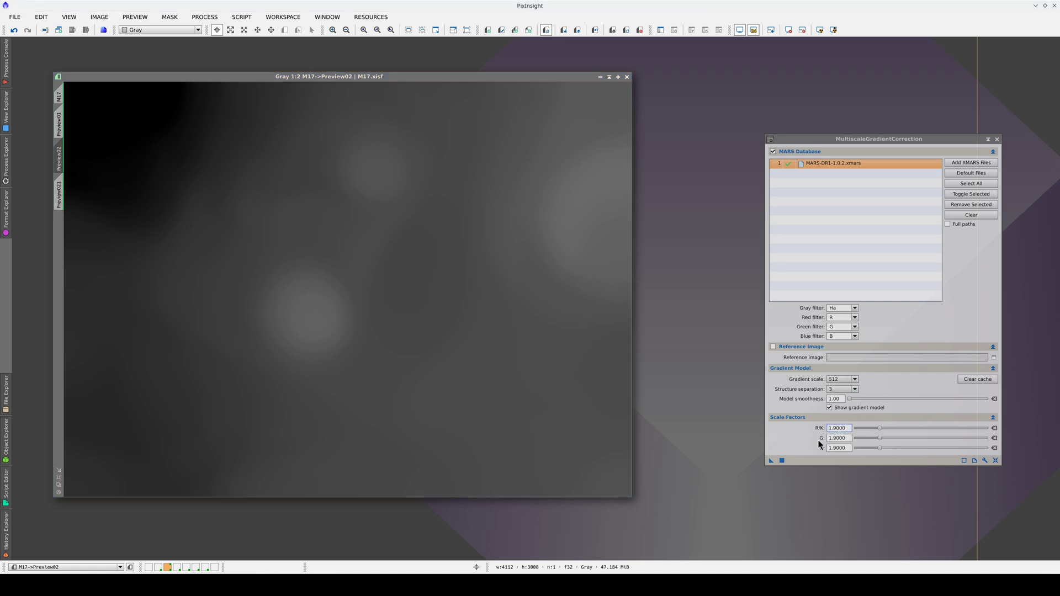
Rerun Preview02 at scale factors 1.9 and 2.5, comparing the model with the original starfield.
click(782, 460)
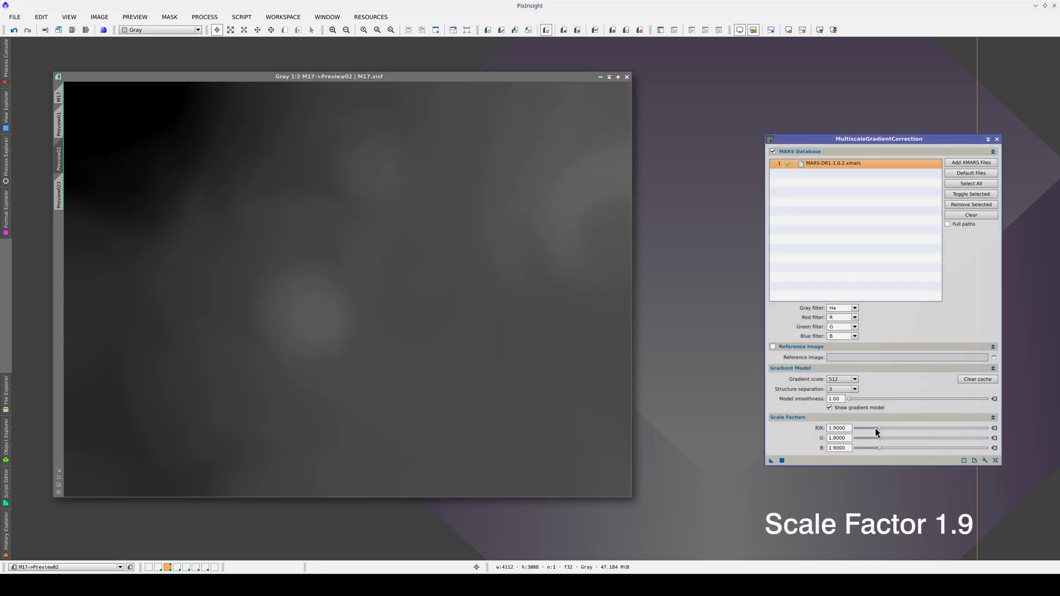
drag(881, 428, 889, 431)
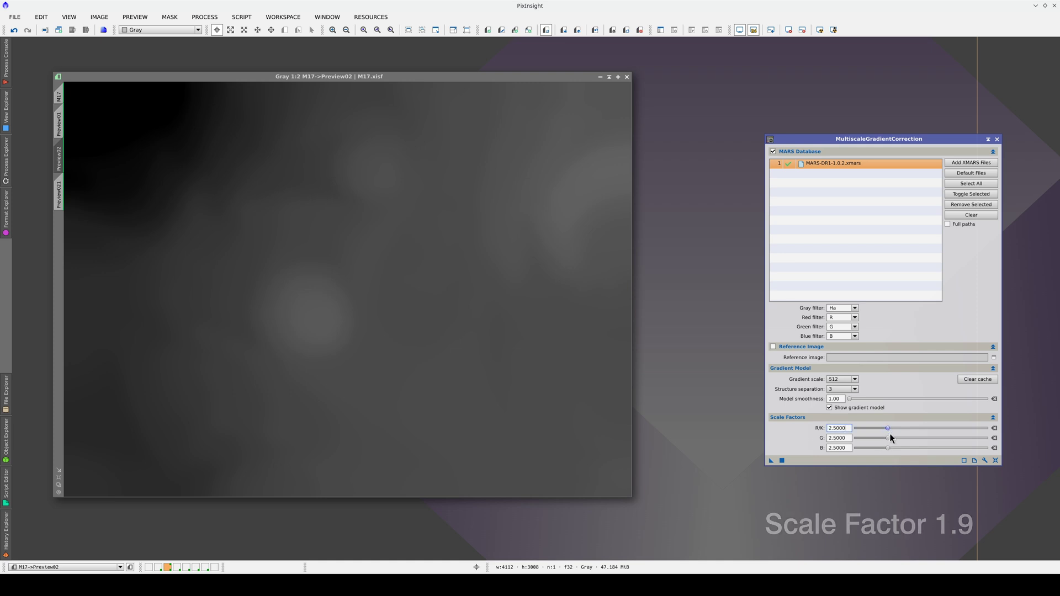
click(781, 461)
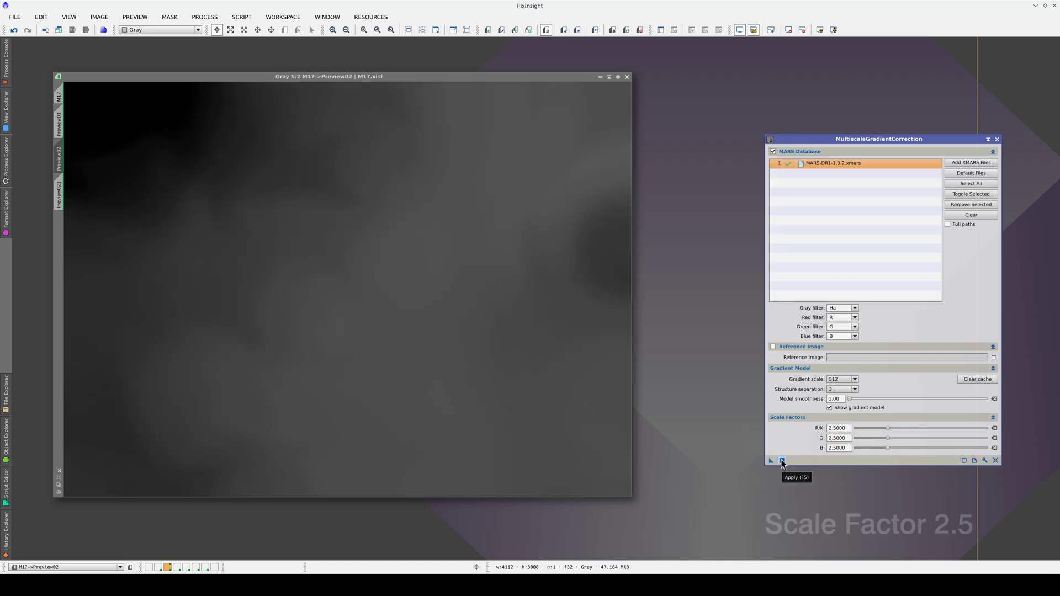
click(443, 304)
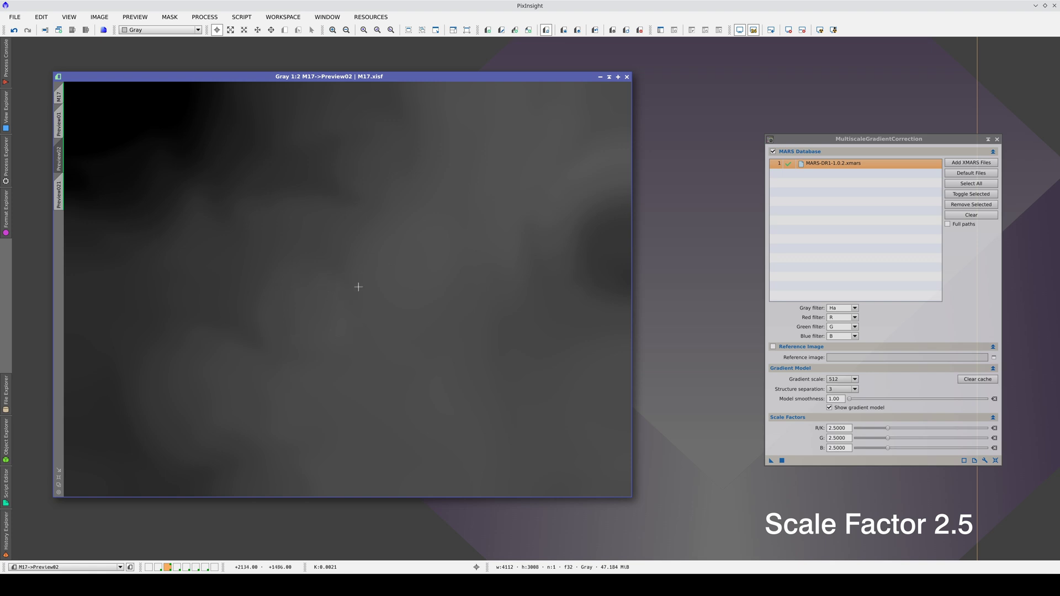
key(ctrl+shift+z)
key(ctrl+shift+y)
key(ctrl+shift+z)
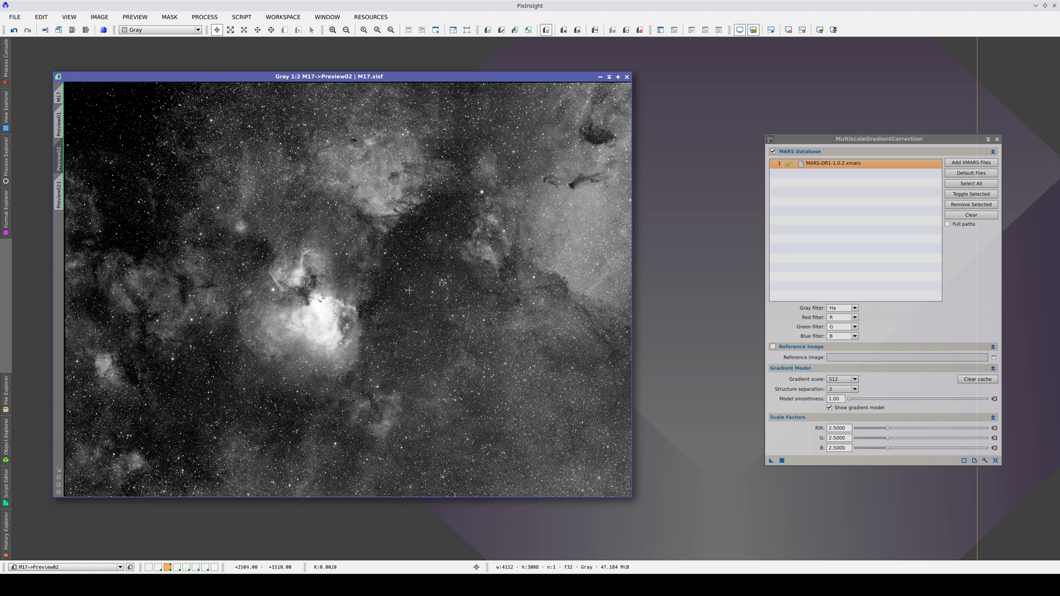
key(ctrl+shift+y)
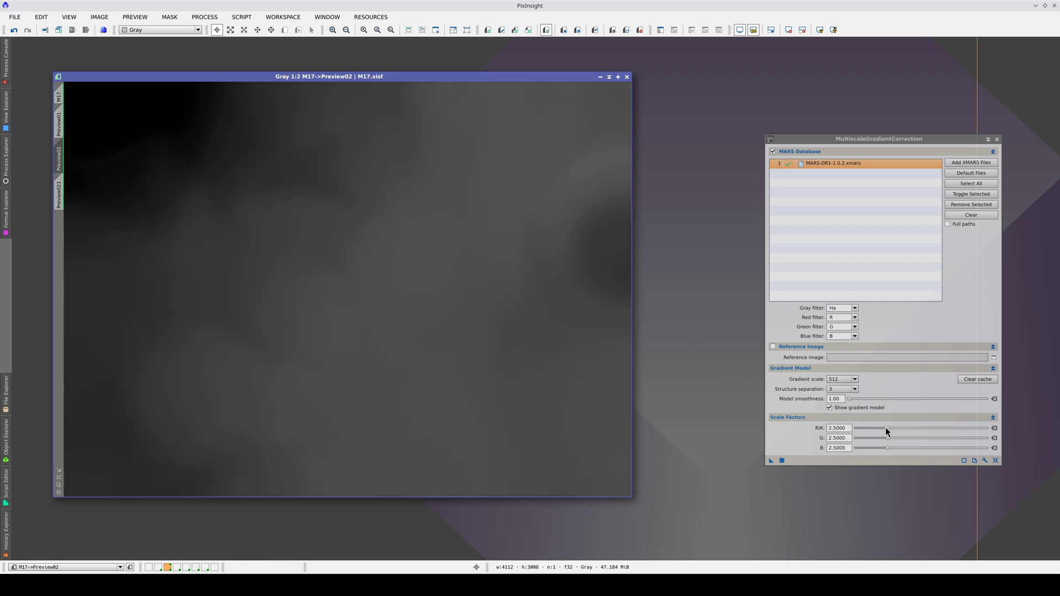
Rerun the correction at scale factor 2.3 and turn off gradient model output.
drag(888, 429, 885, 429)
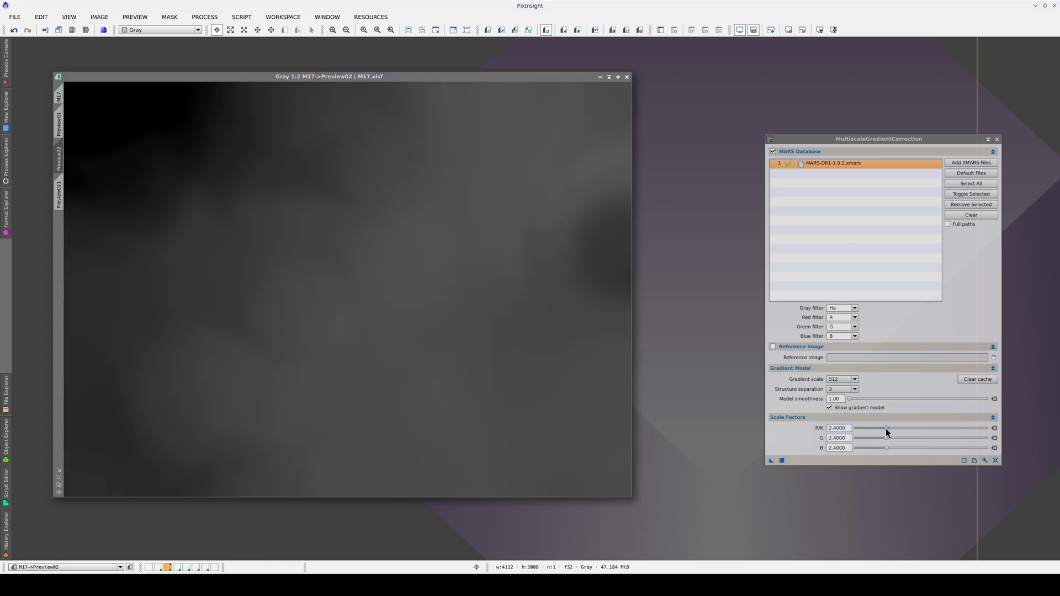
click(781, 461)
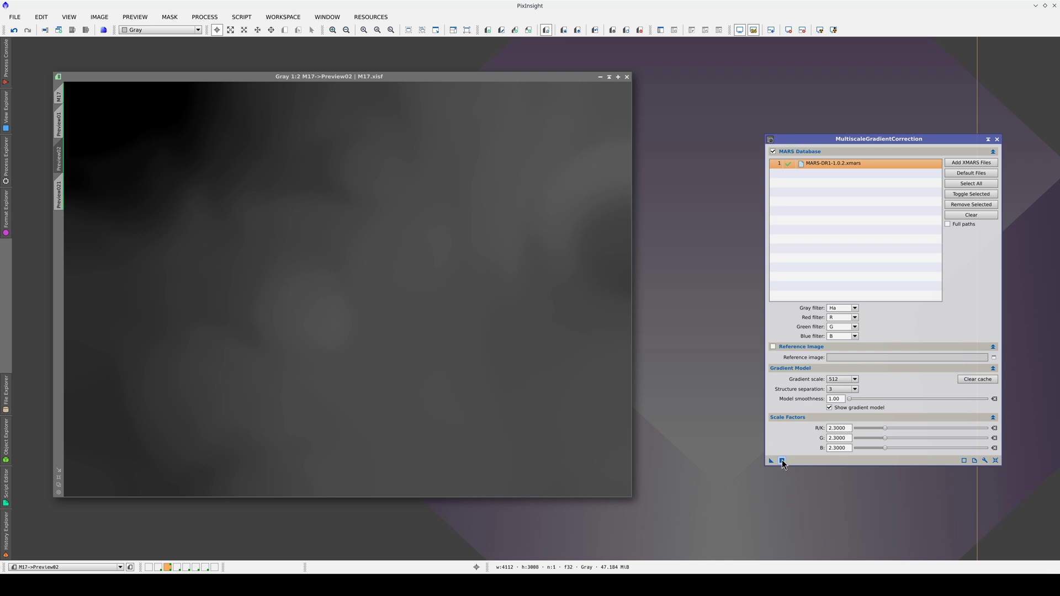
click(830, 408)
Correct Preview02 without the model, then reset R/K to 1.0 and correct Preview01.
drag(772, 460, 543, 409)
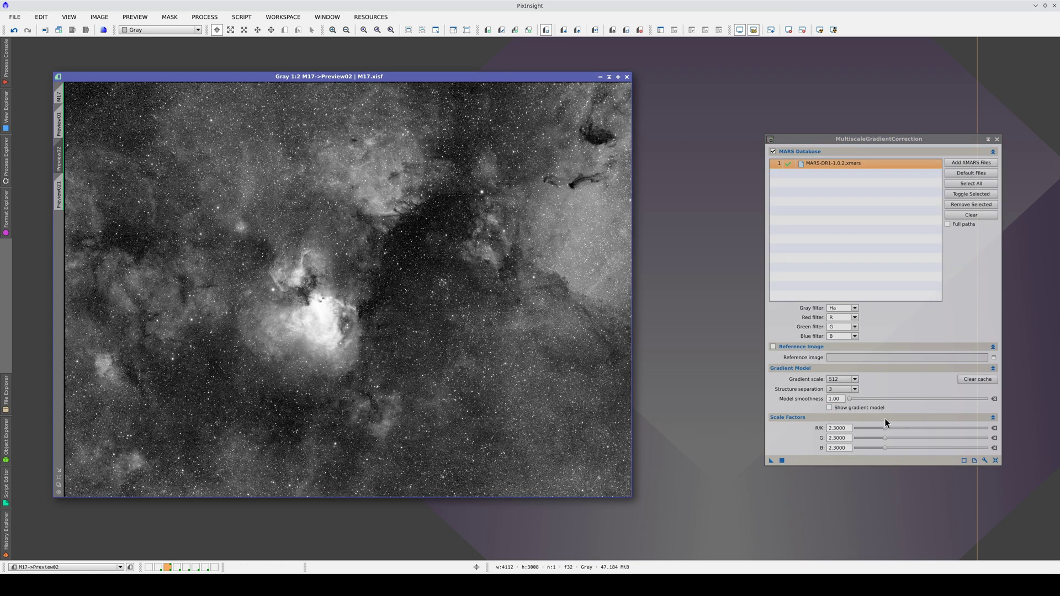
click(995, 428)
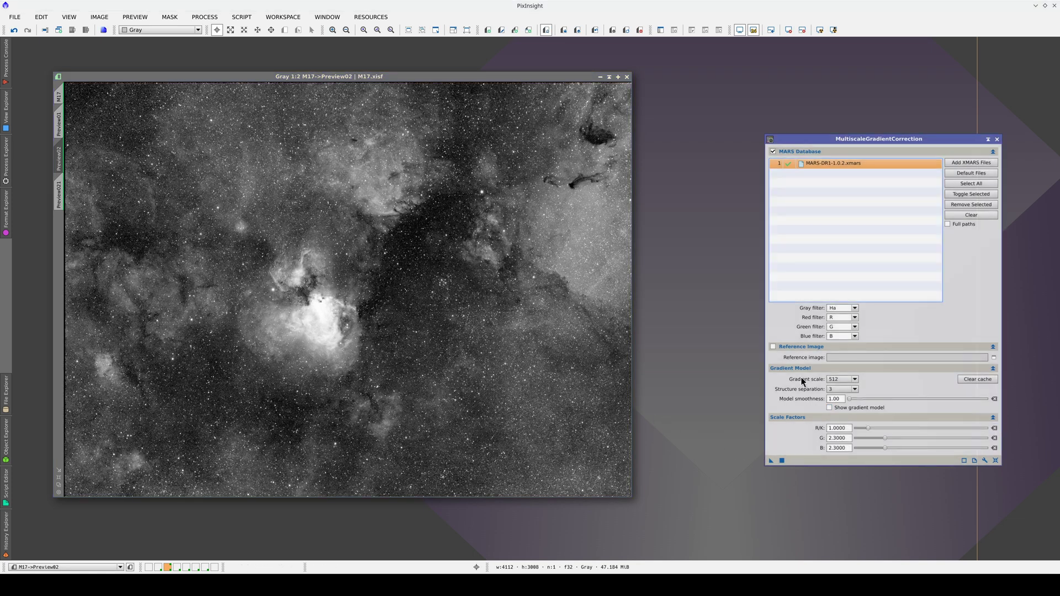
click(58, 124)
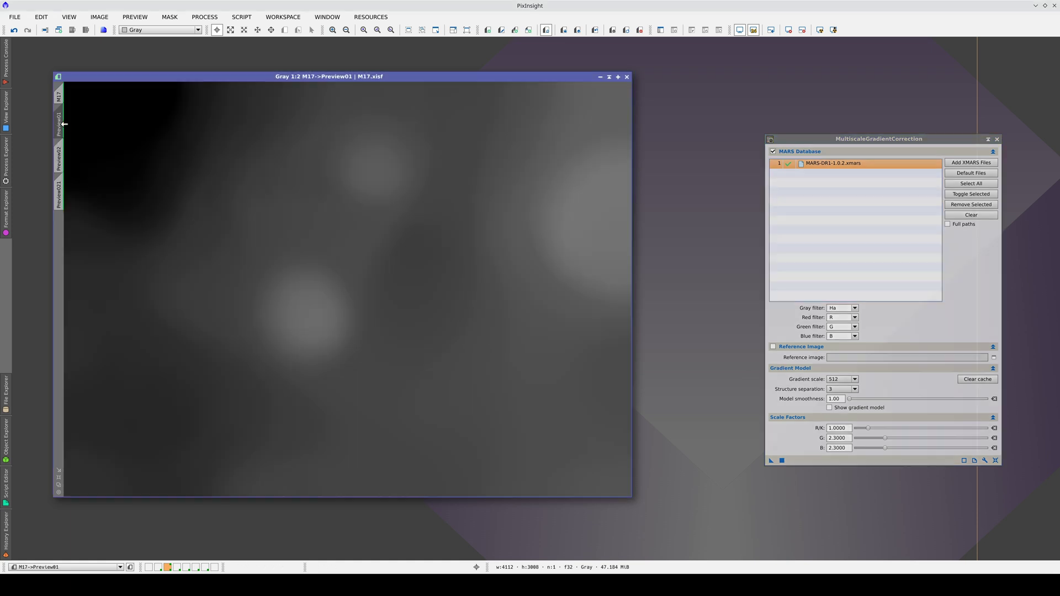
click(782, 461)
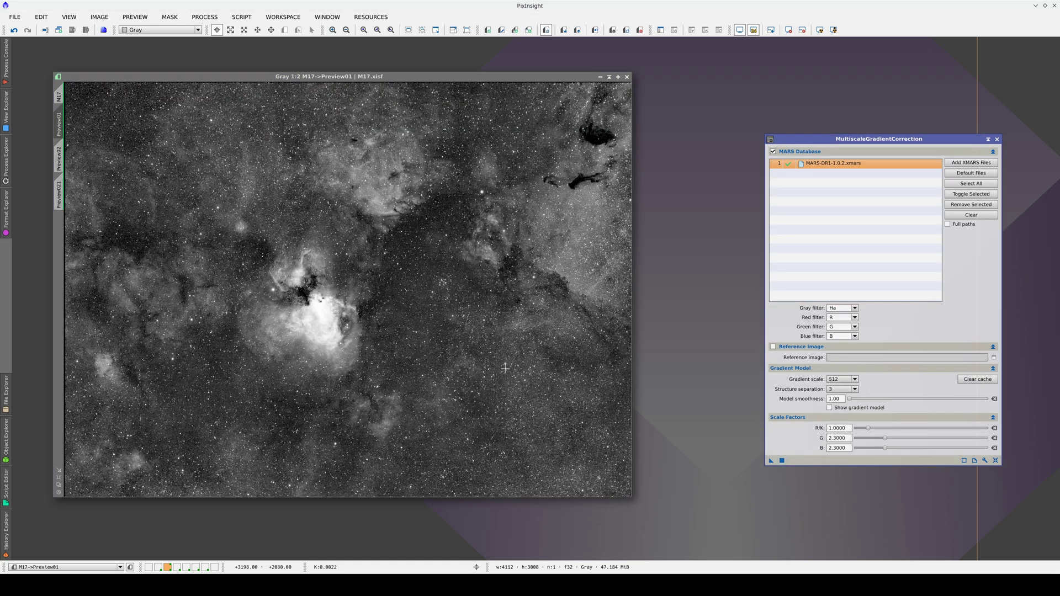
click(501, 363)
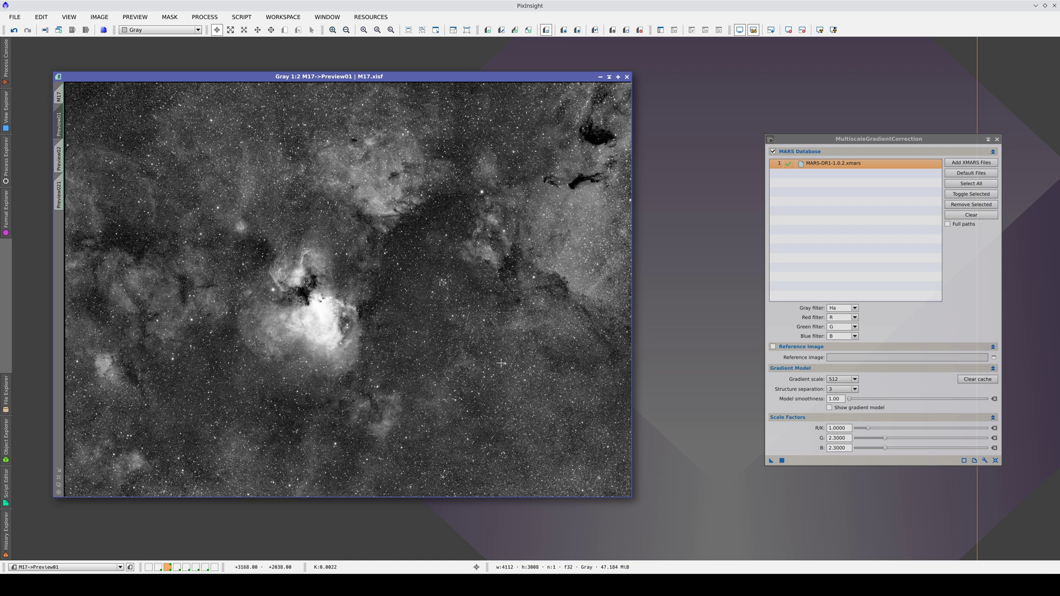
key(ctrl+shift+z)
key(ctrl+shift+z)
key(ctrl+shift+z)
key(ctrl+shift+z)
key(ctrl+shift+z)
key(ctrl+shift+z)
Flip between Preview01 and Preview02 to compare scale factor 1.0 against 2.3.
click(65, 154)
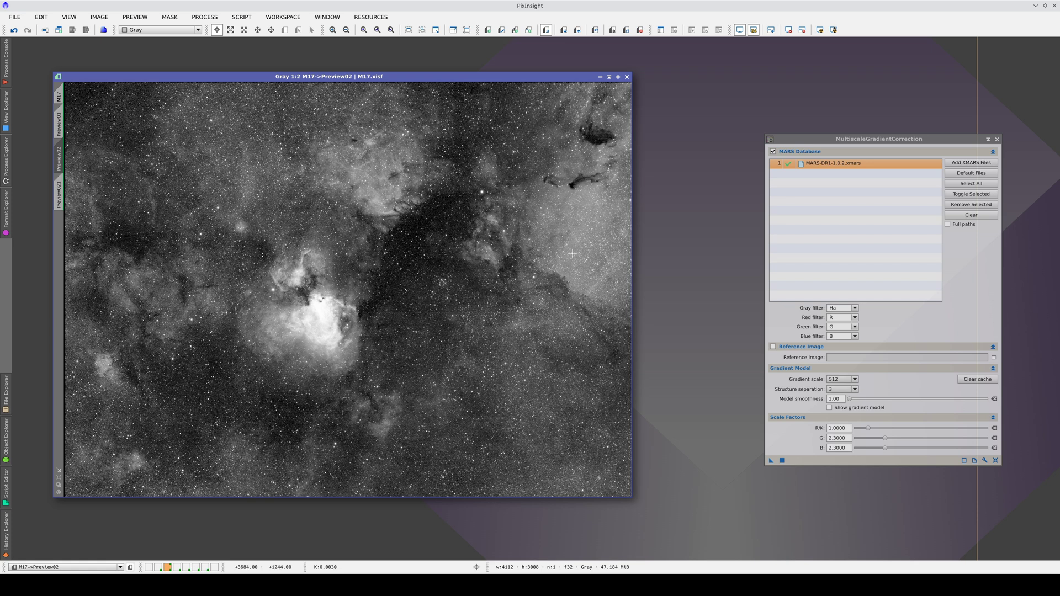
key(ctrl+Page_Up)
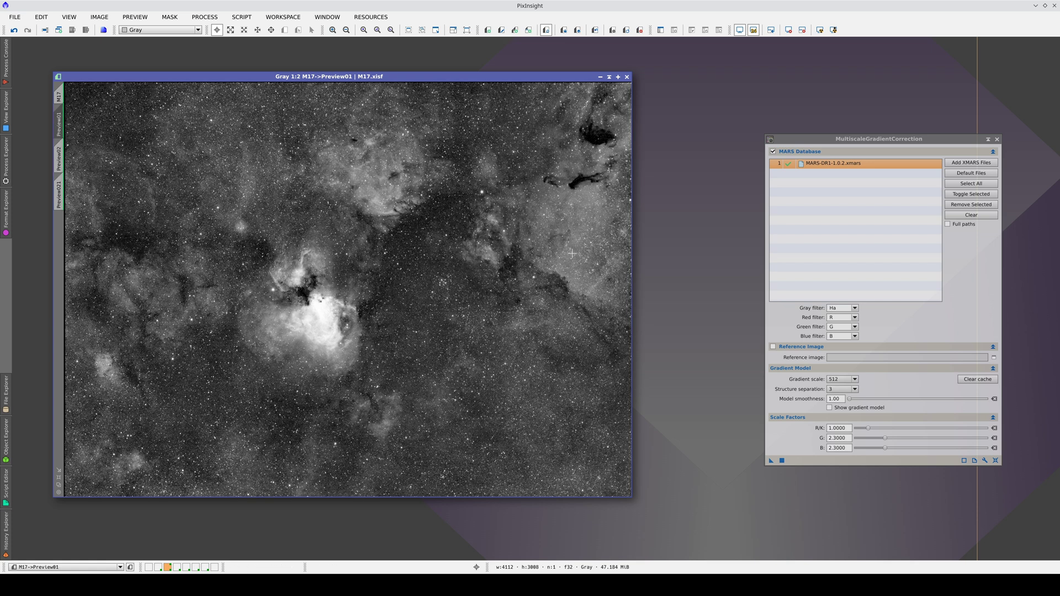
key(ctrl+Page_Down)
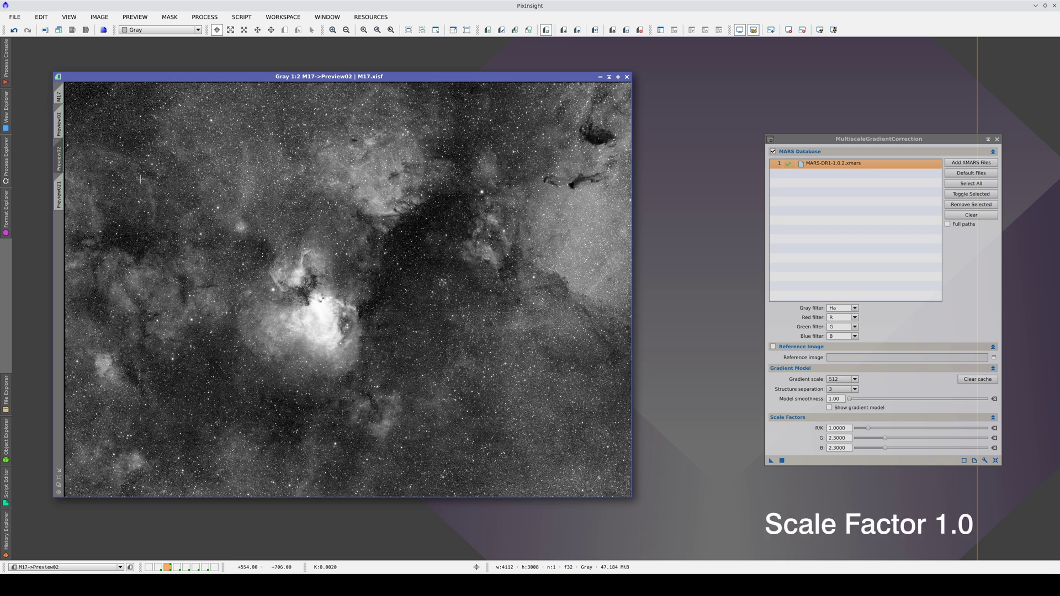
key(ctrl+Page_Up)
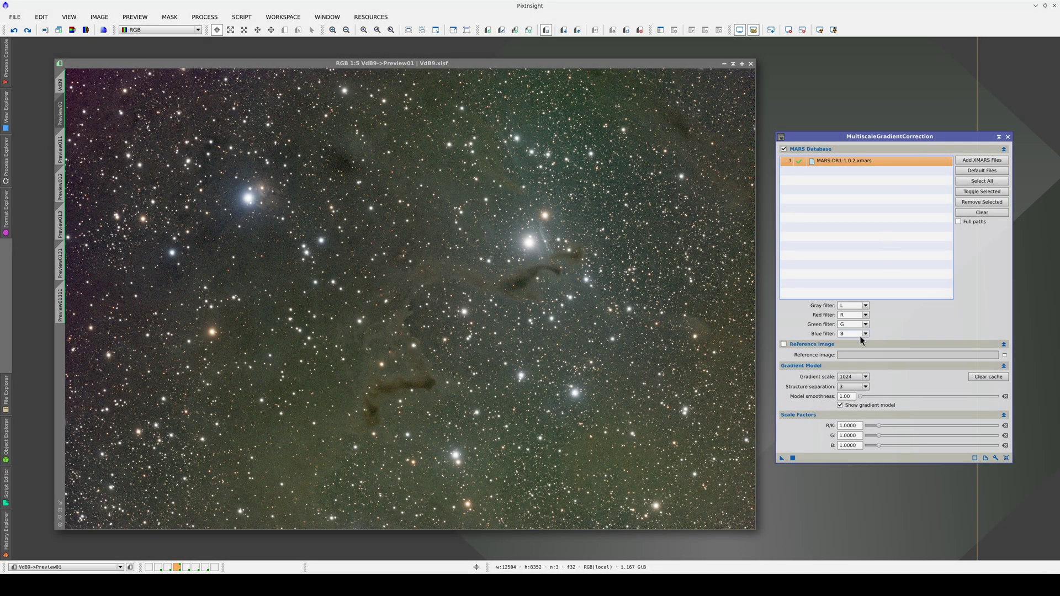
Apply MultiscaleGradientCorrection at gradient scale 512 to Preview01, still showing the gradient model.
click(853, 379)
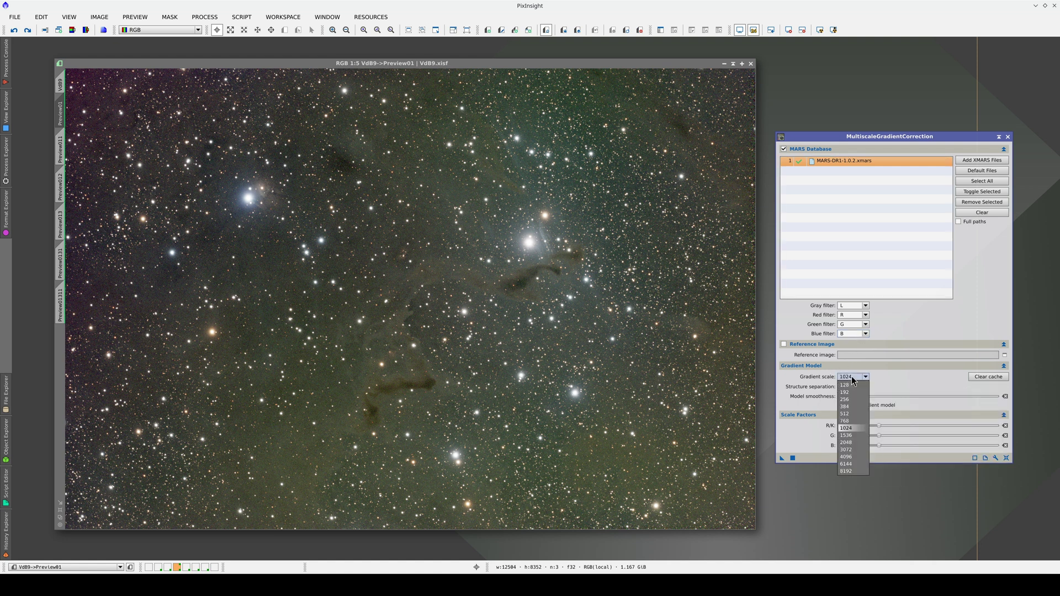
click(853, 414)
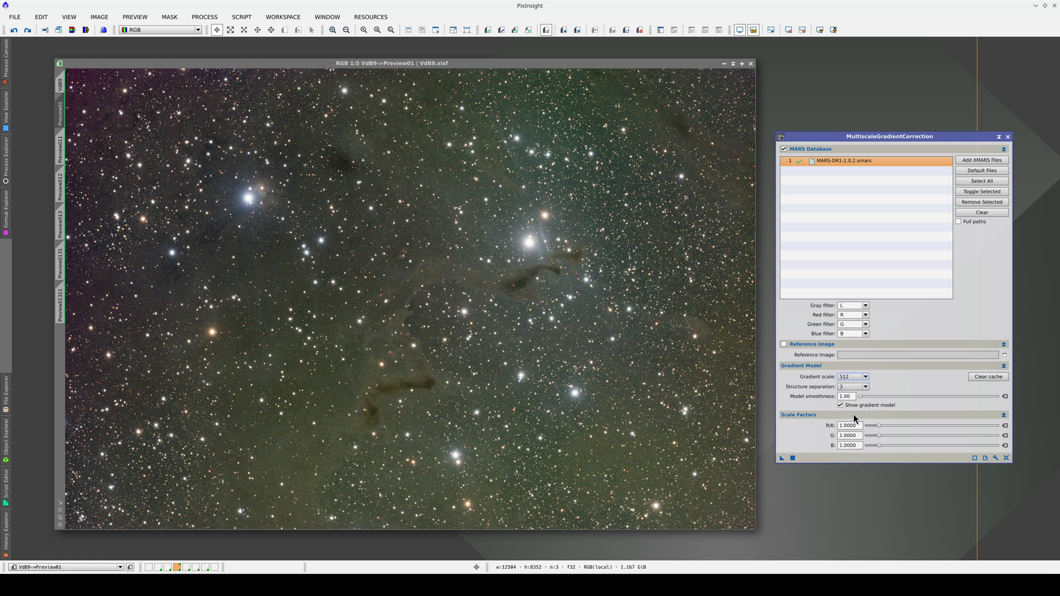
click(781, 459)
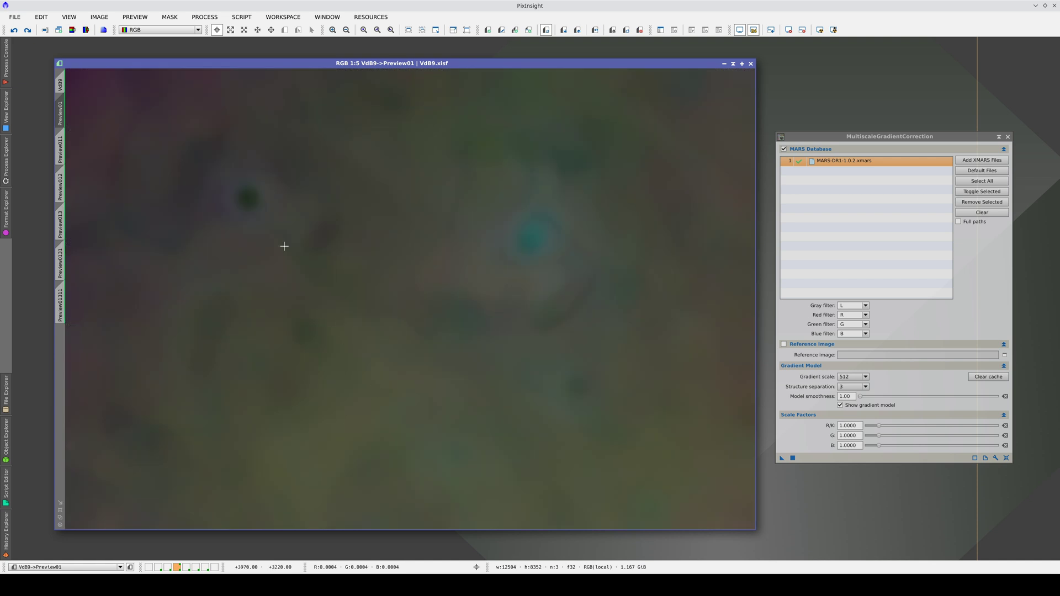
Compute a 0.8 scale-factor gradient model on Preview011 and compare it with Preview01.
click(64, 148)
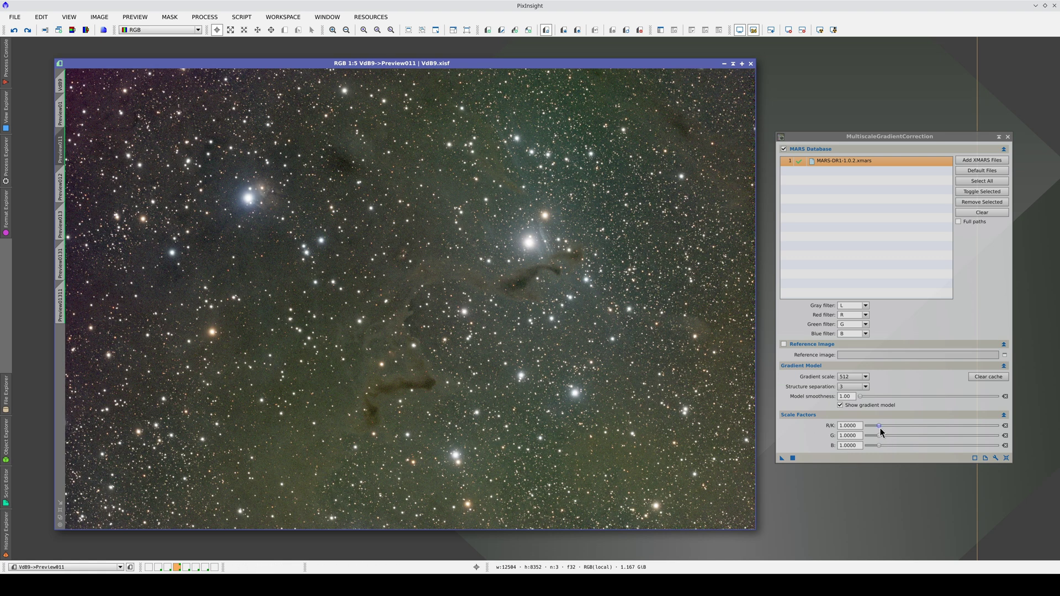
drag(879, 426, 876, 429)
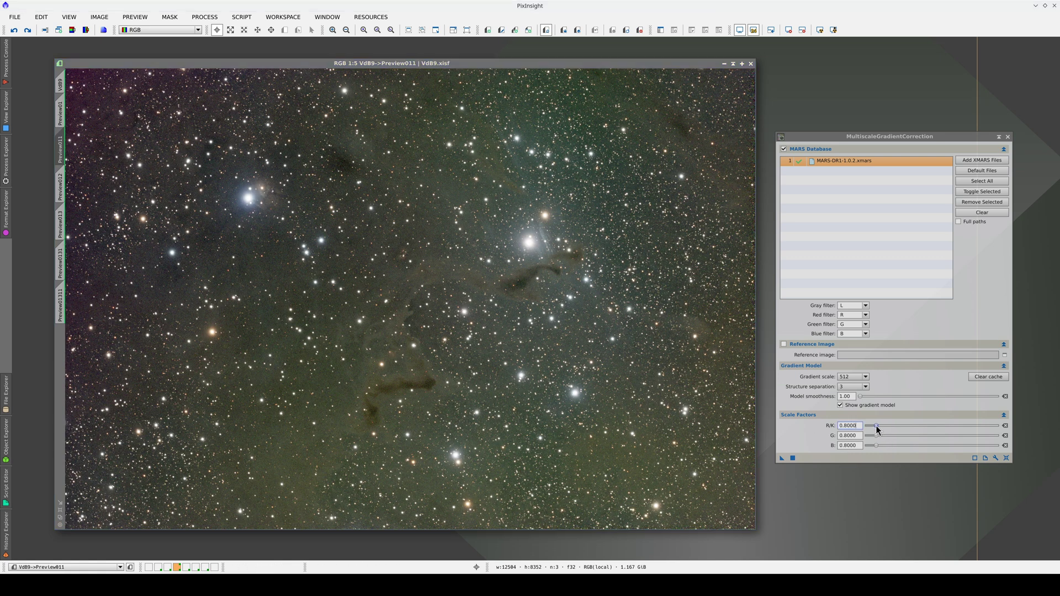
click(793, 458)
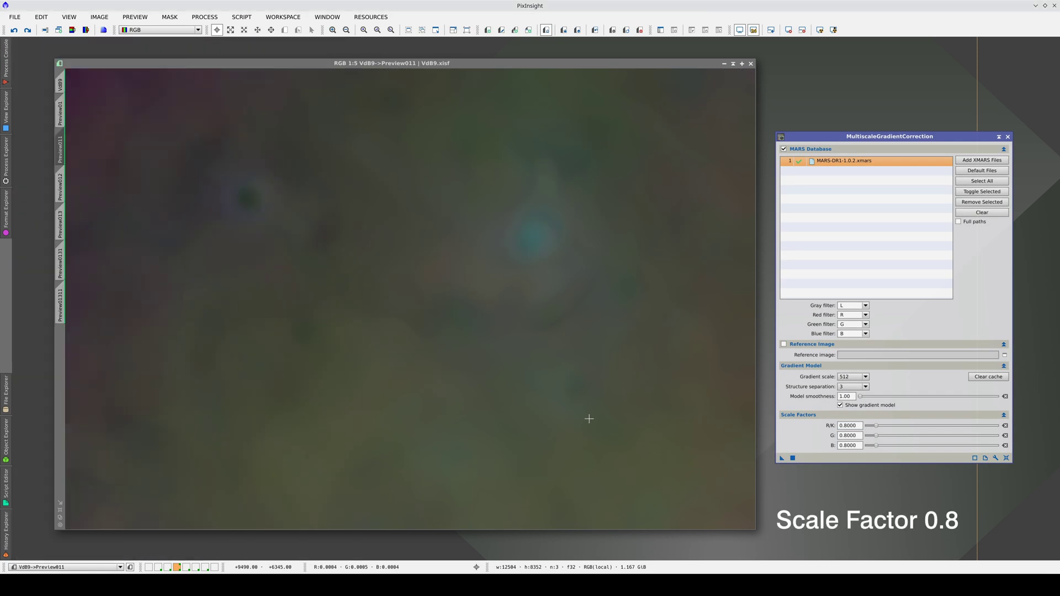
click(589, 419)
key(ctrl+Page_Up)
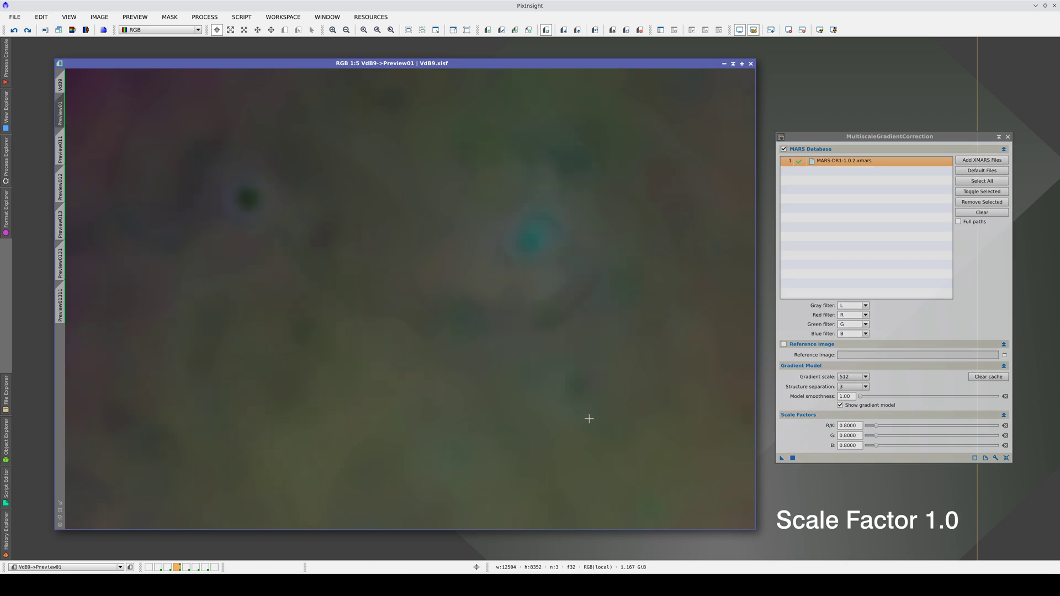
key(ctrl+Page_Down)
key(ctrl+Page_Up)
key(ctrl+Page_Down)
key(ctrl+Page_Up)
Compute gradient models at scale factors 0.6 on Preview012 and 0.4 on Preview013.
key(ctrl+Page_Down)
key(ctrl+Page_Down)
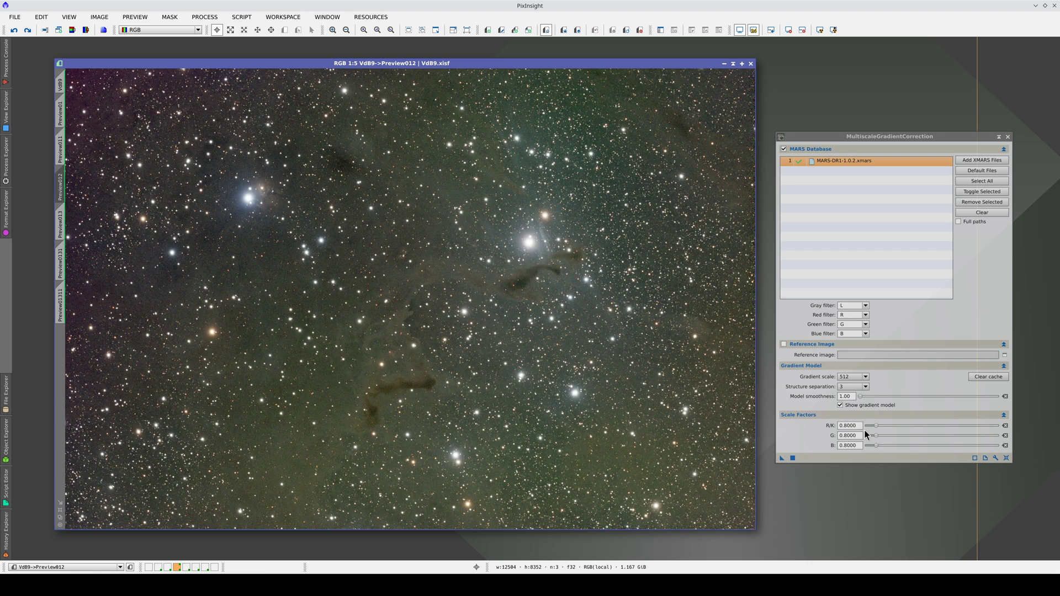
drag(878, 430, 873, 429)
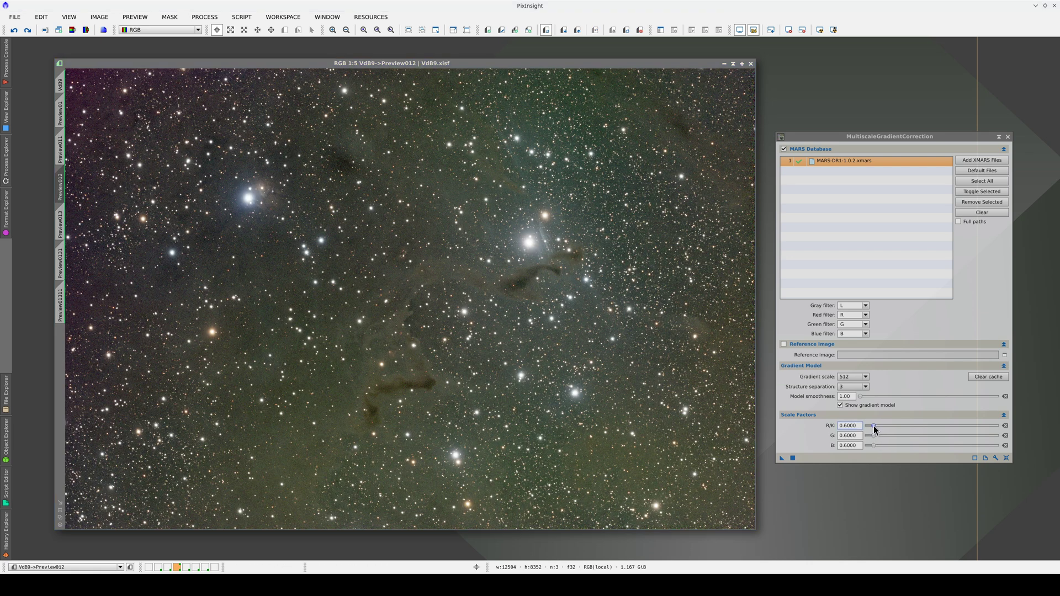
click(793, 458)
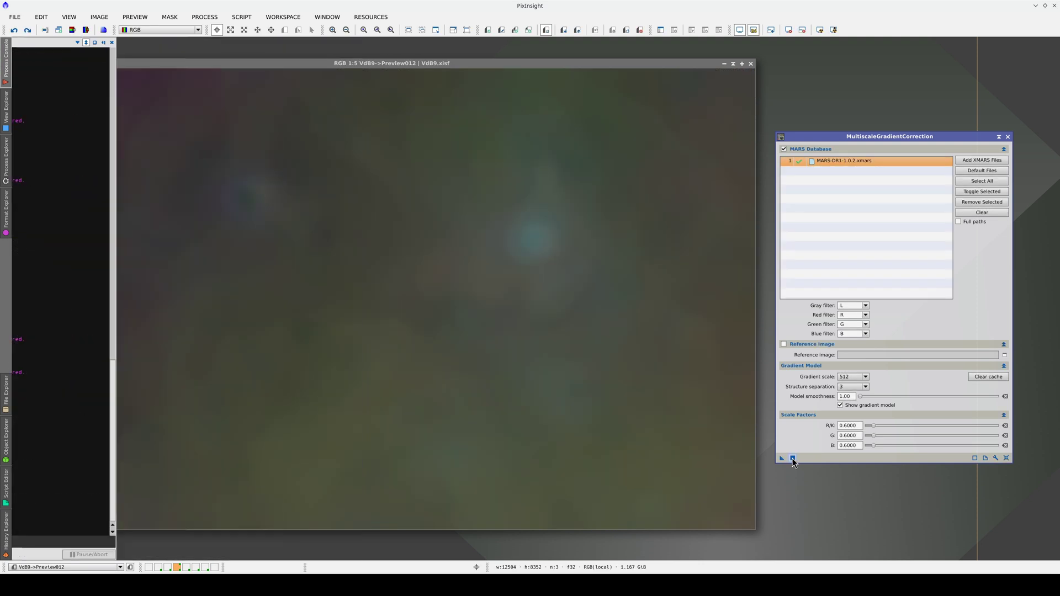
drag(873, 430, 869, 430)
click(793, 458)
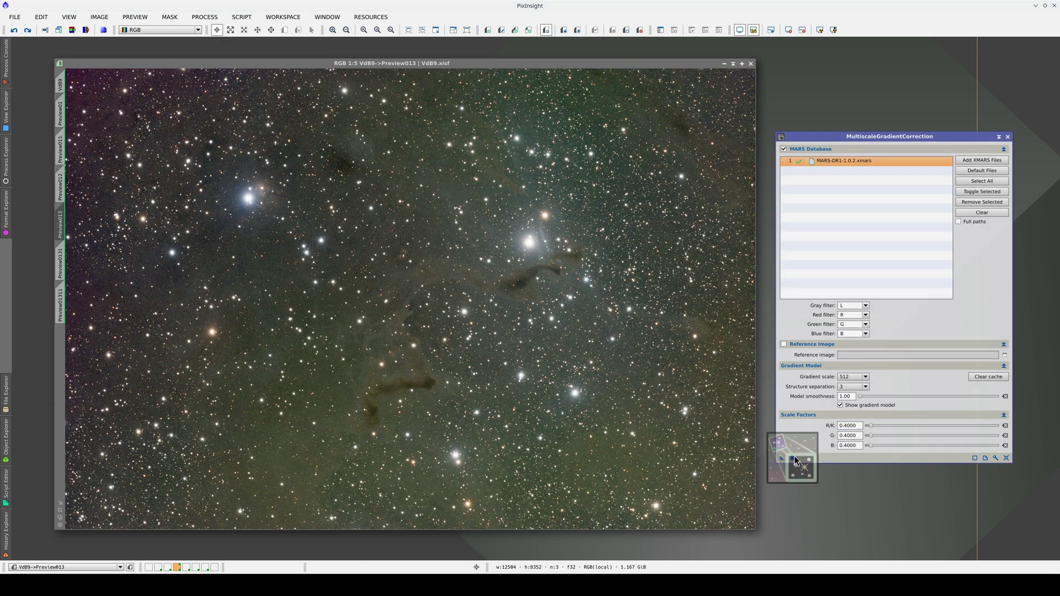
Compute gradient models at scale factors 0.2 on Preview0131 and 0.1 on Preview01311.
click(602, 406)
key(ctrl+Page_Down)
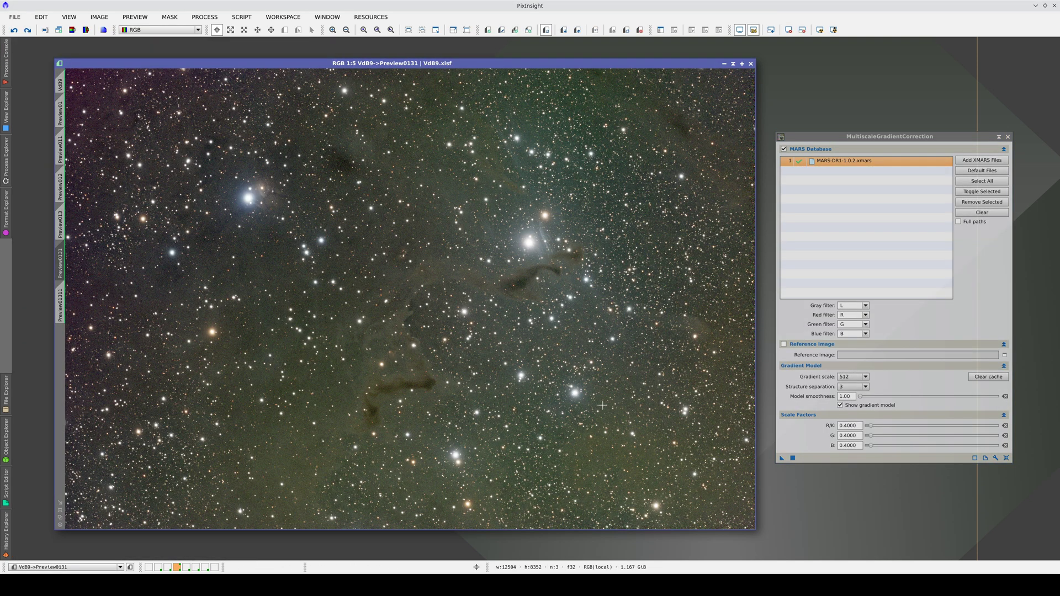
drag(871, 427, 867, 428)
click(792, 458)
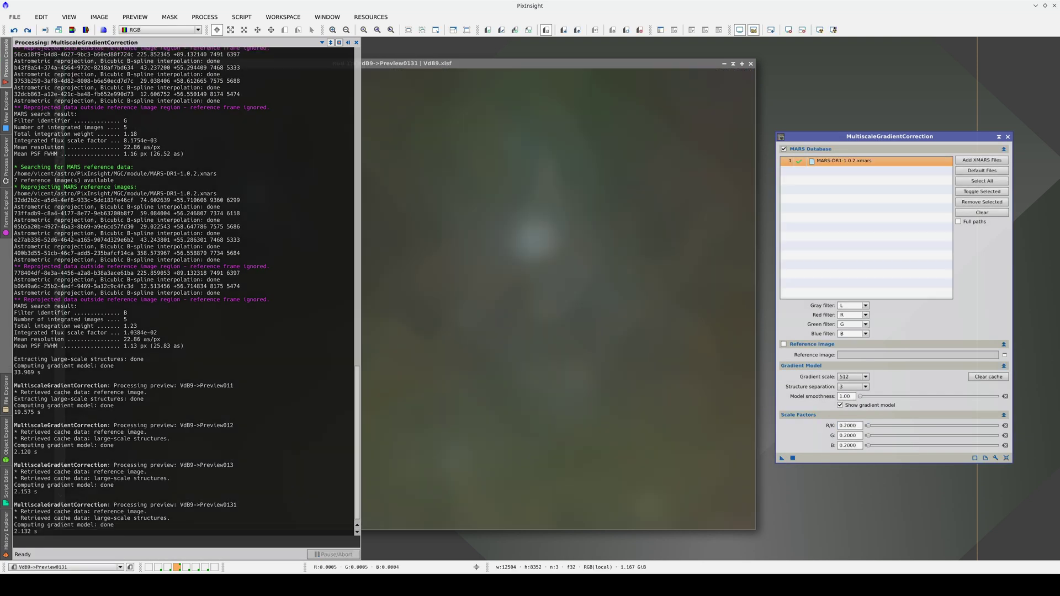
click(868, 430)
drag(869, 430, 866, 433)
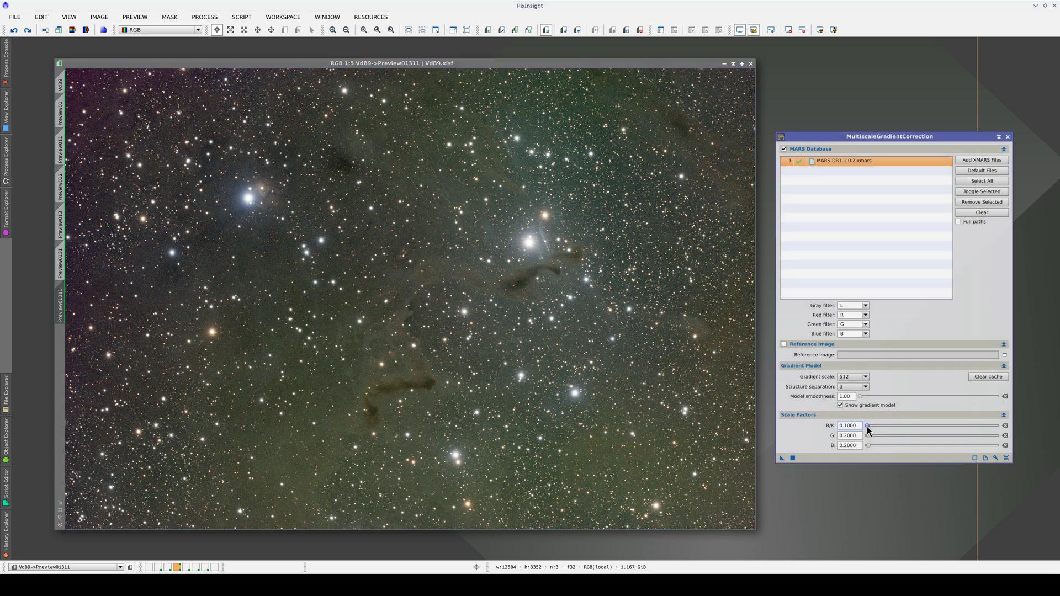
click(792, 458)
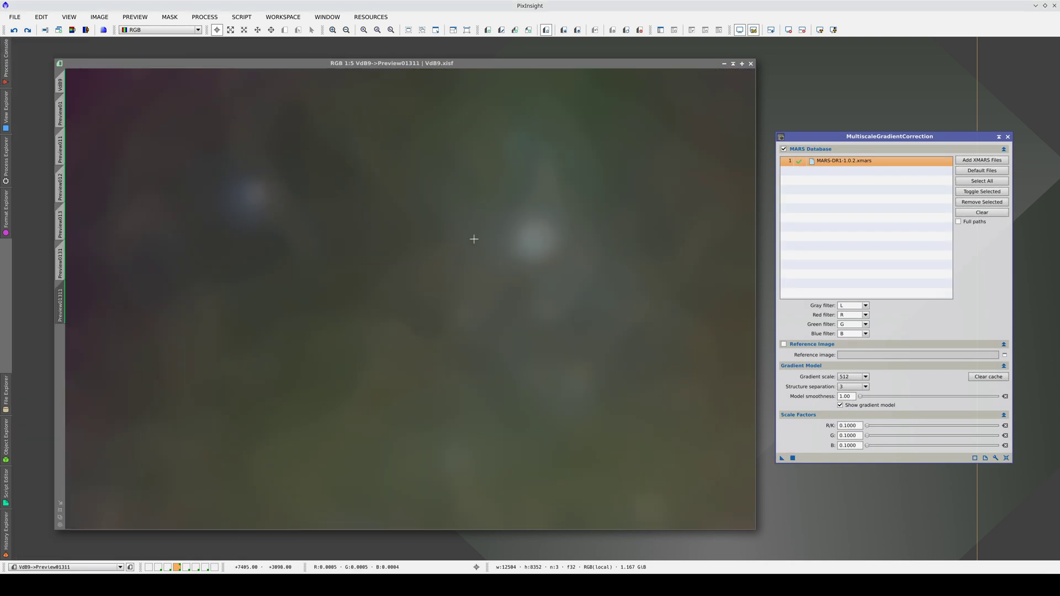
Cycle through the five gradient-model previews to compare them, then set scale factors to 0.2.
click(61, 149)
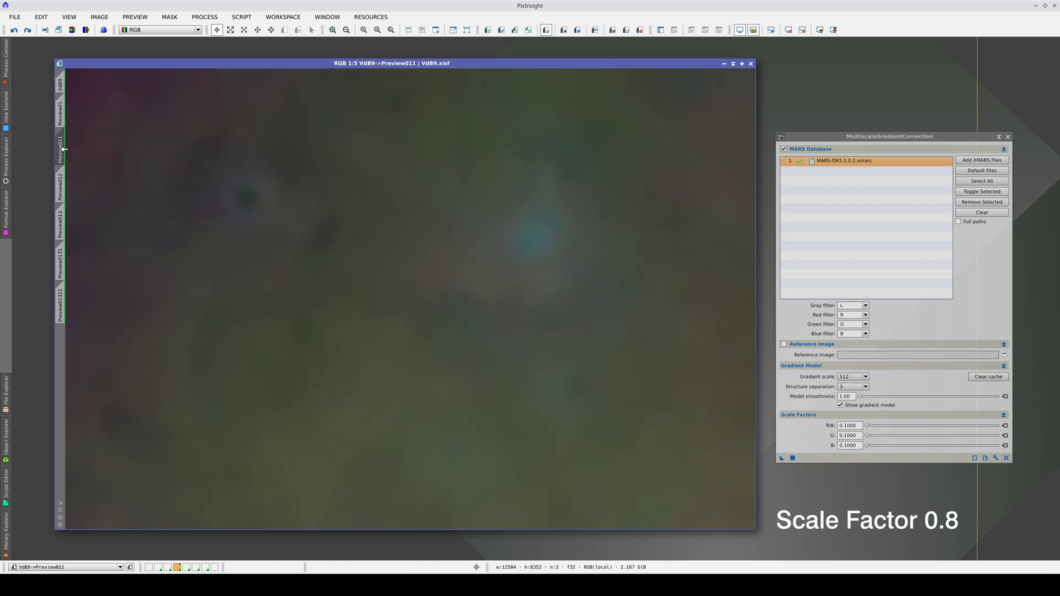
key(ctrl+Page_Down)
key(ctrl+Page_Down)
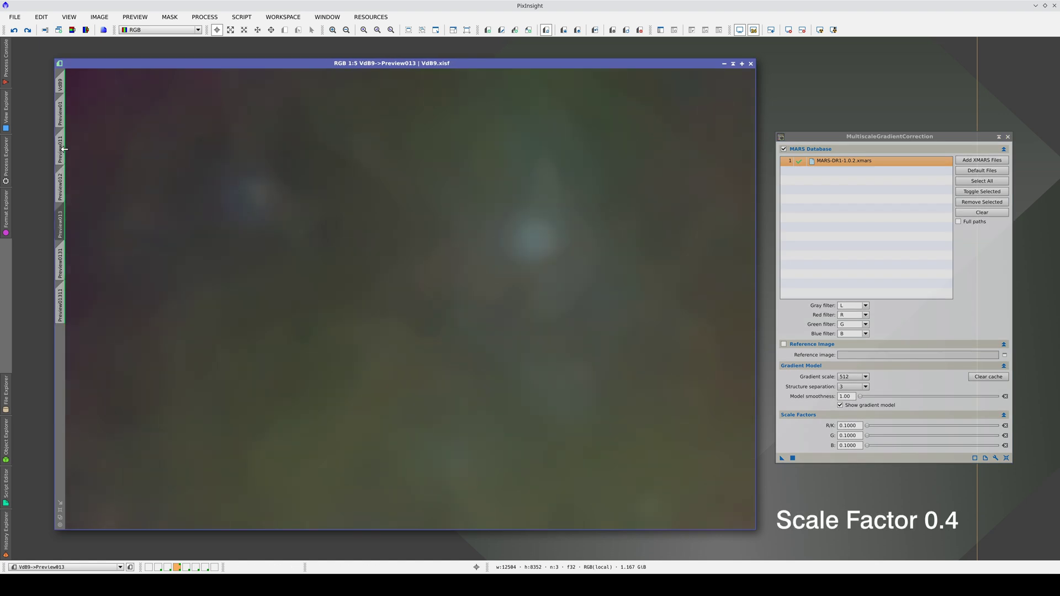
key(ctrl+Page_Down)
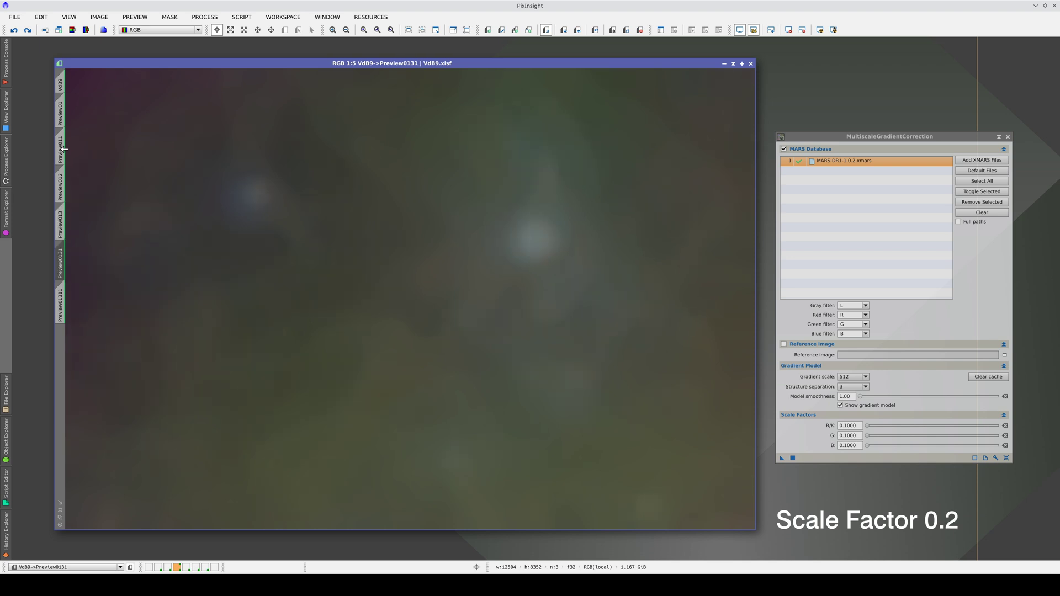
key(ctrl+Page_Down)
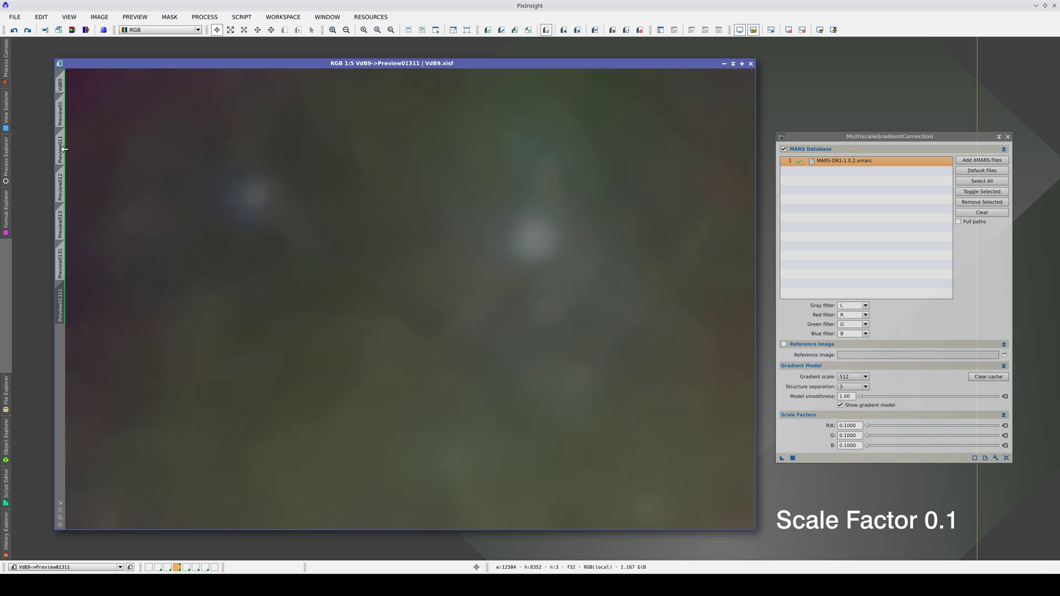
key(ctrl+Page_Down)
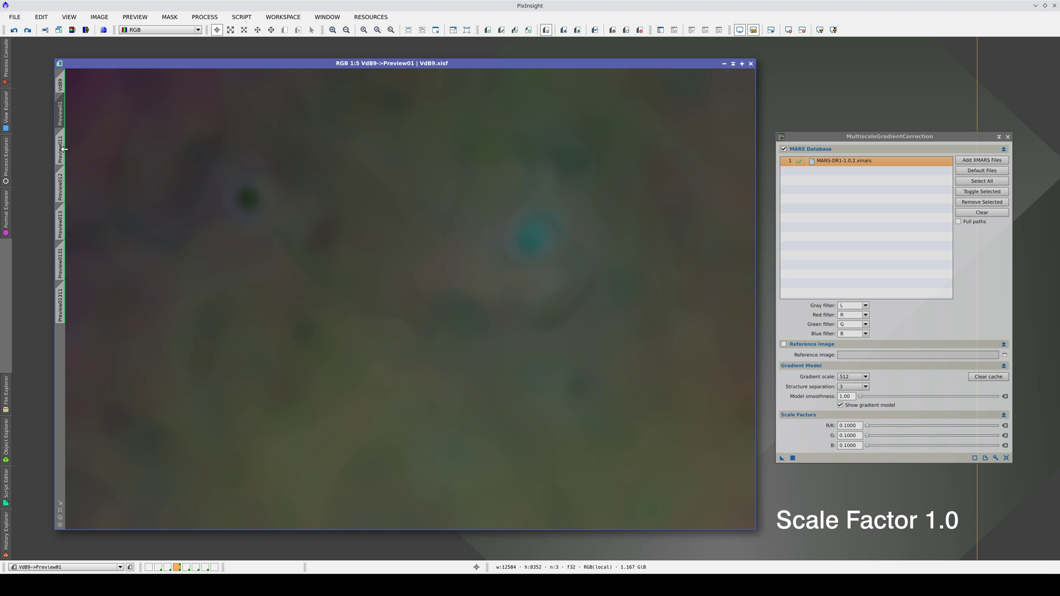
key(ctrl+Page_Down)
key(ctrl+Page_Down)
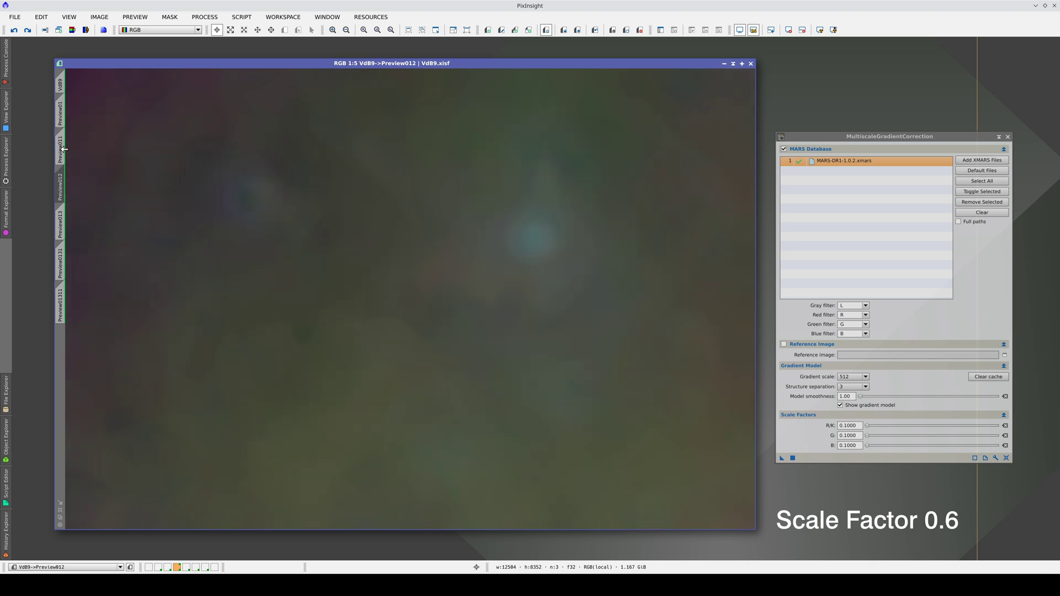
key(ctrl+Page_Down)
key(ctrl+Page_Down)
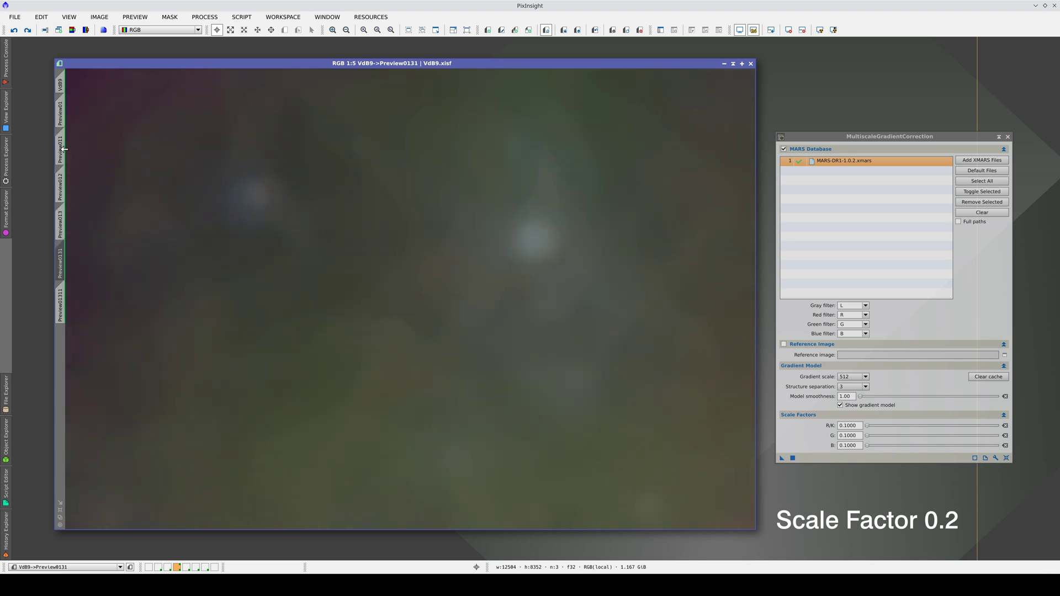
key(ctrl+Page_Up)
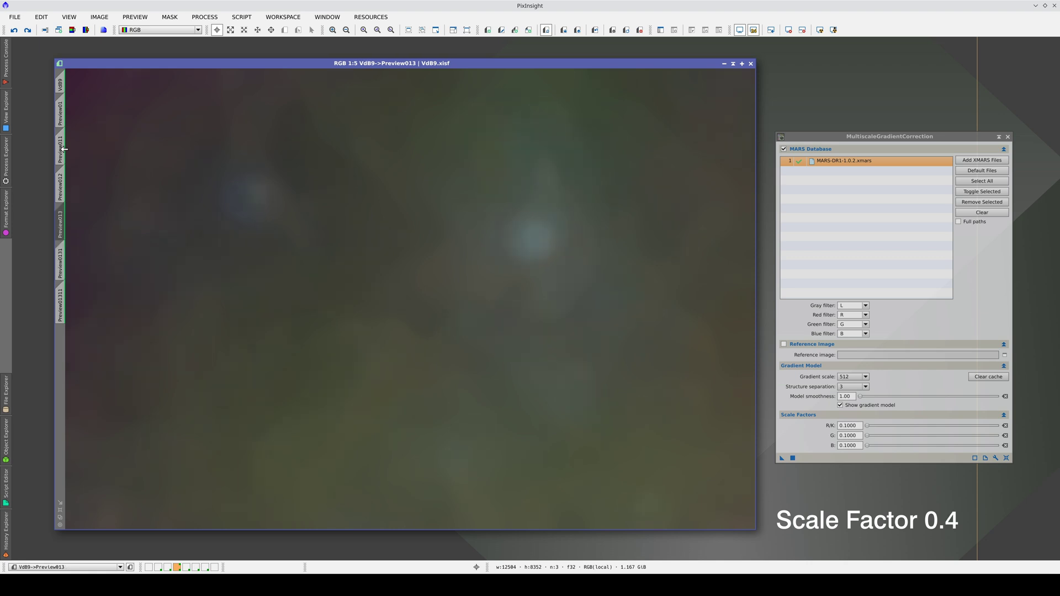
key(ctrl+Page_Down)
key(ctrl+Page_Up)
key(ctrl+Page_Down)
key(ctrl+Page_Up)
key(ctrl+Page_Down)
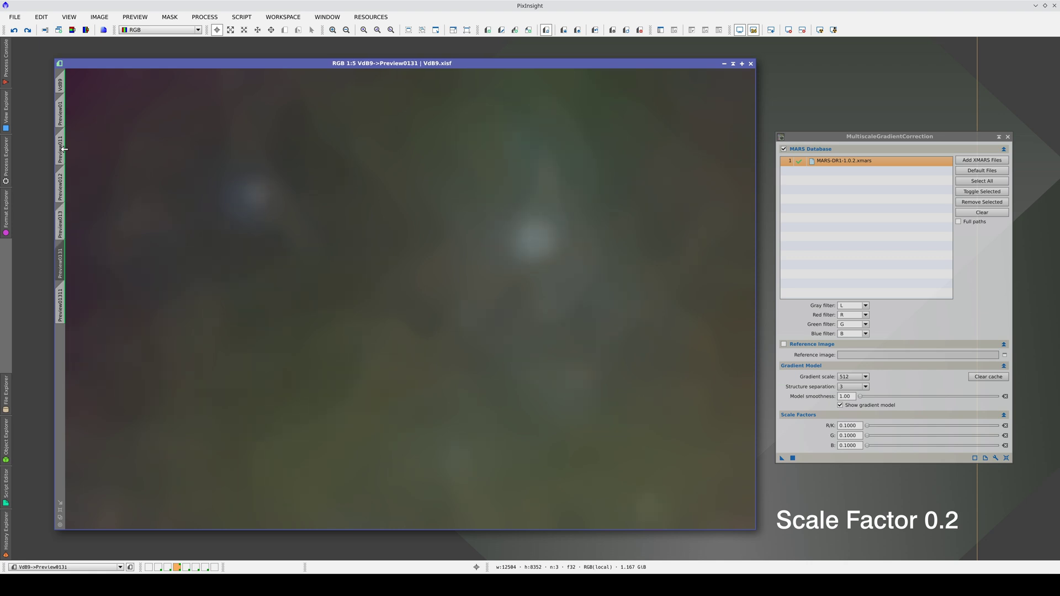
key(ctrl+Page_Up)
key(ctrl+Page_Down)
key(ctrl+Page_Down)
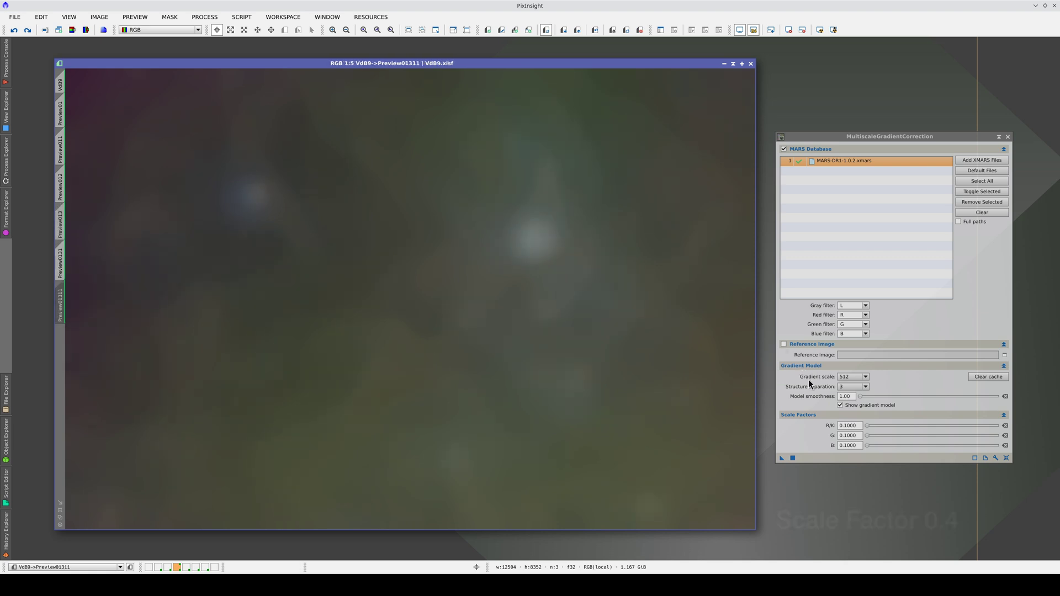
drag(868, 425, 869, 429)
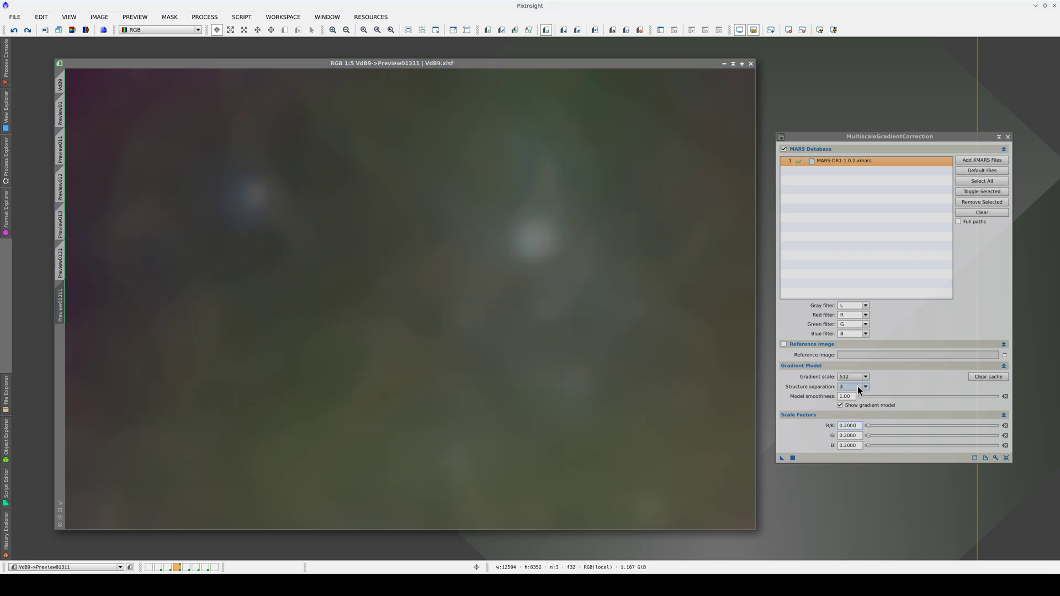
Set Structure separation to 1 and apply the gradient correction to the preview.
mouse_move(858, 388)
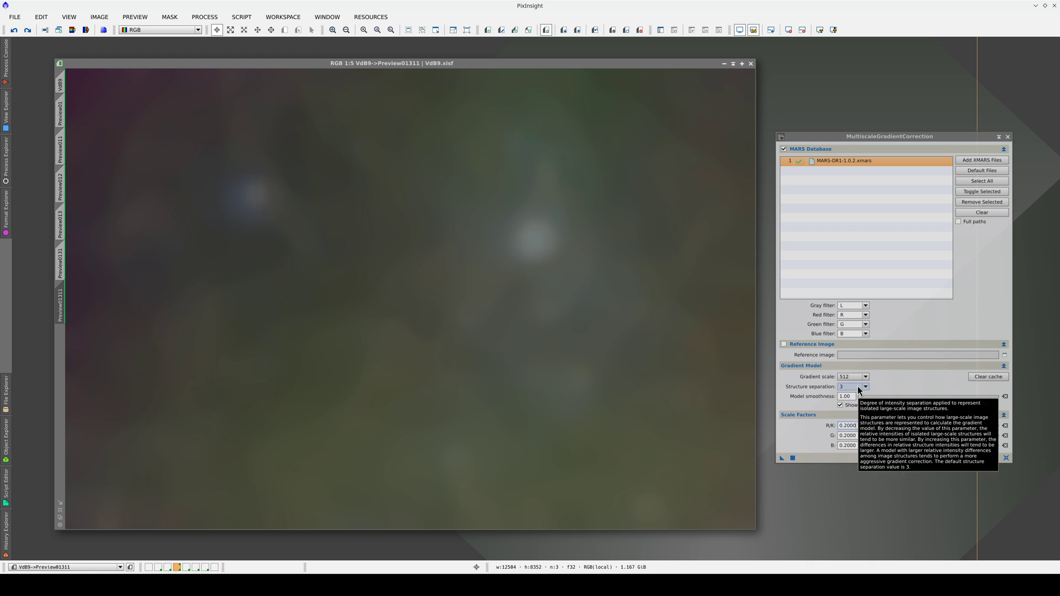
click(856, 386)
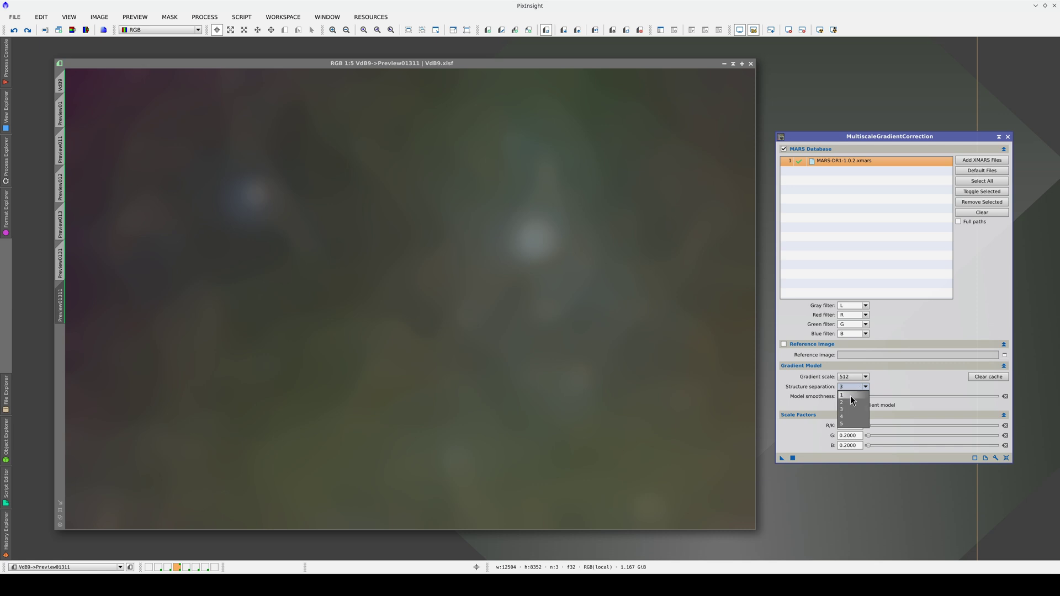
click(556, 196)
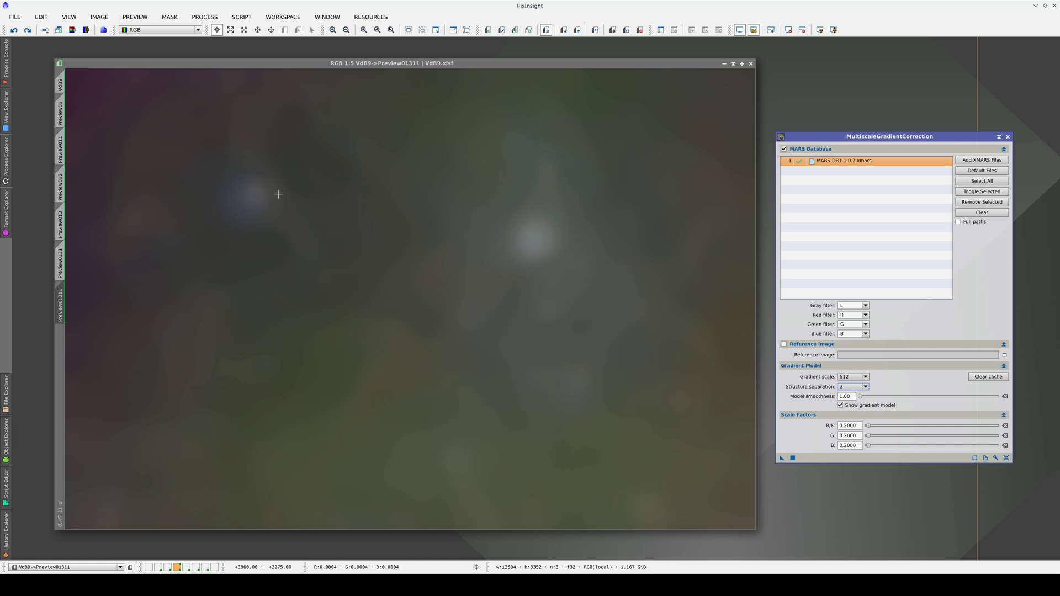
click(850, 389)
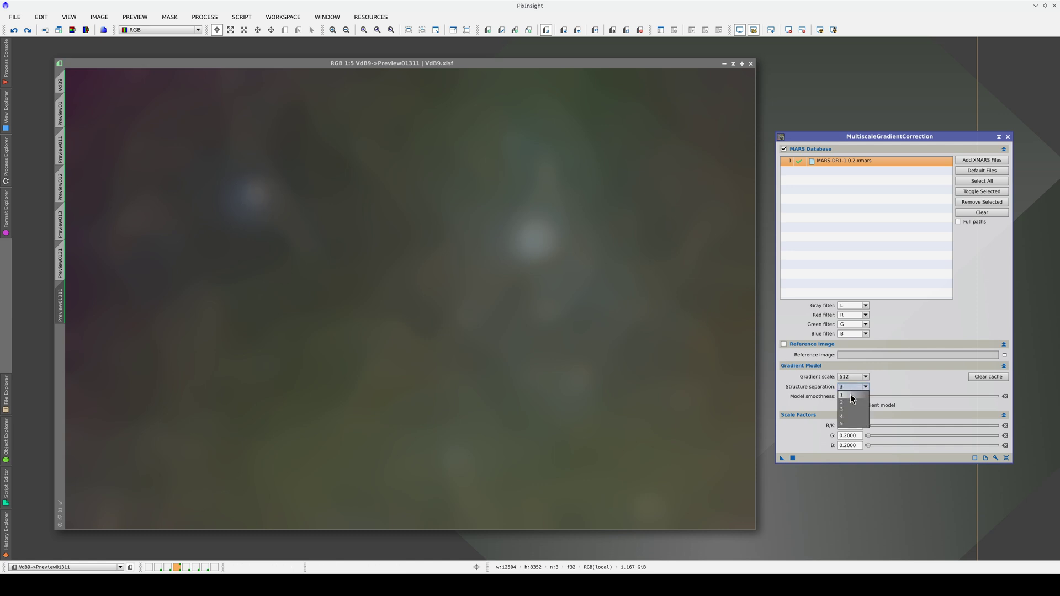
click(850, 394)
drag(781, 457, 626, 436)
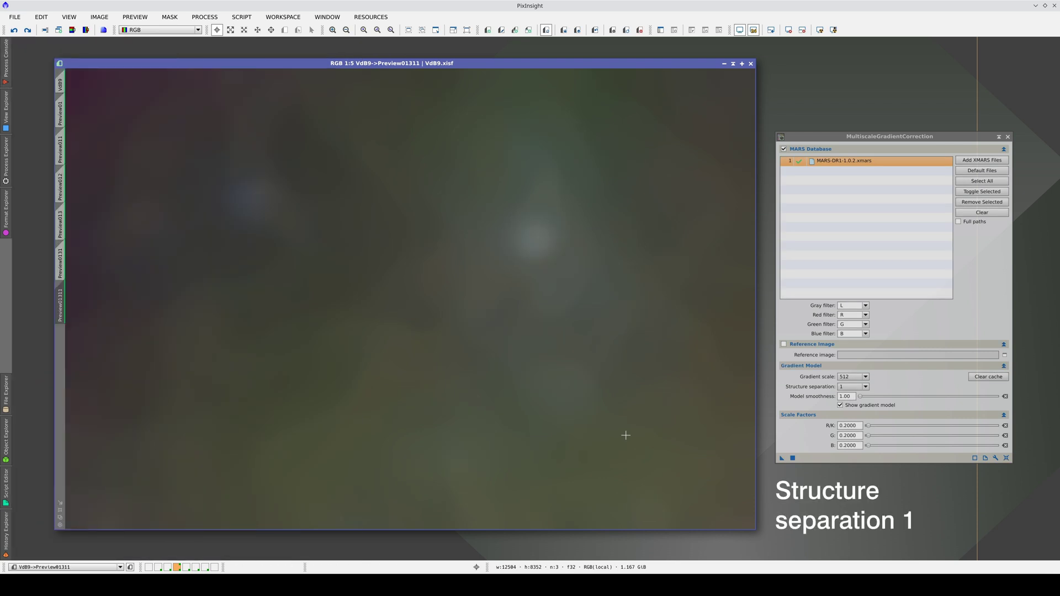
Flip between the structure separation 1 and 3 results, then duplicate the preview.
key(ctrl+Page_Up)
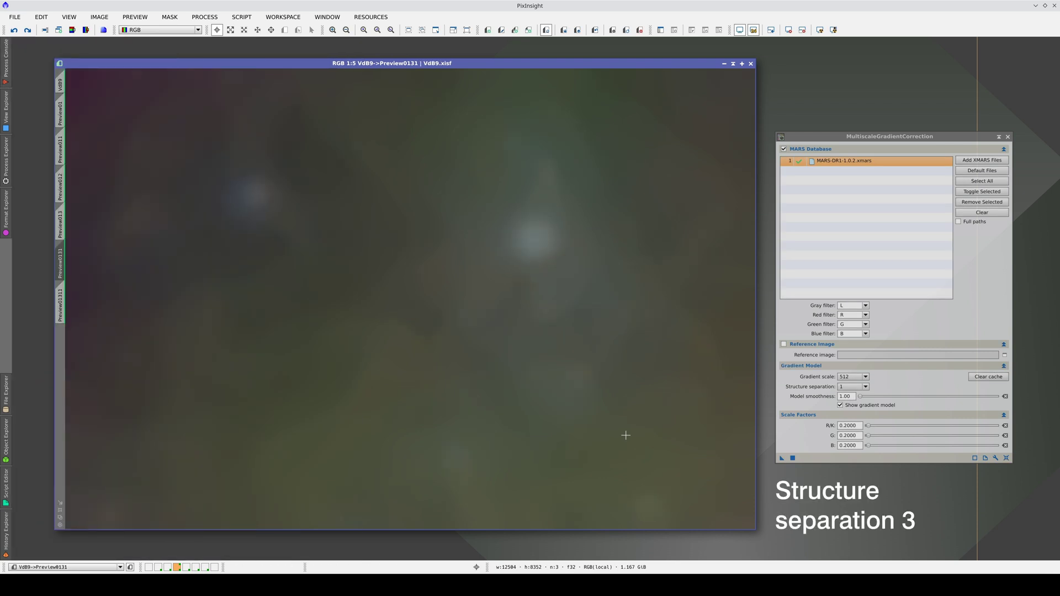
key(ctrl+Page_Down)
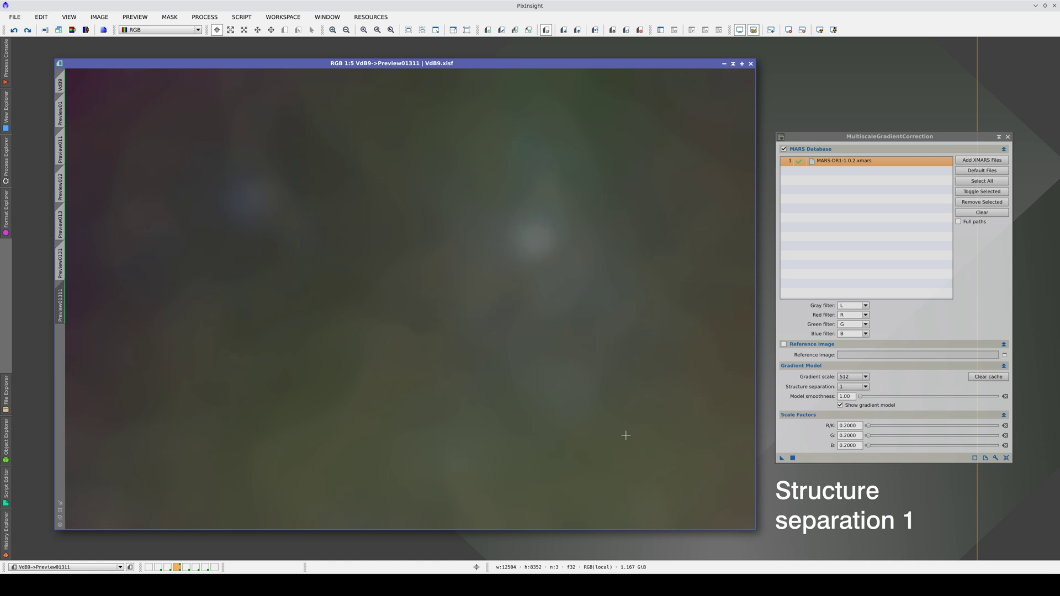
key(ctrl+Page_Up)
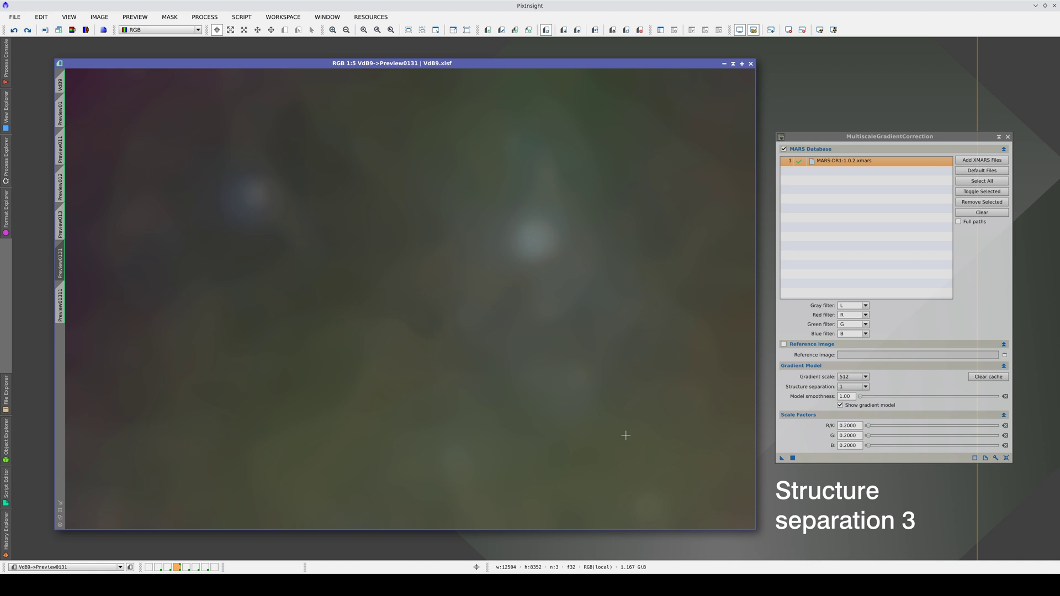
key(ctrl+Page_Down)
key(ctrl+Page_Up)
key(ctrl+Page_Down)
key(ctrl+Page_Up)
key(ctrl+Page_Down)
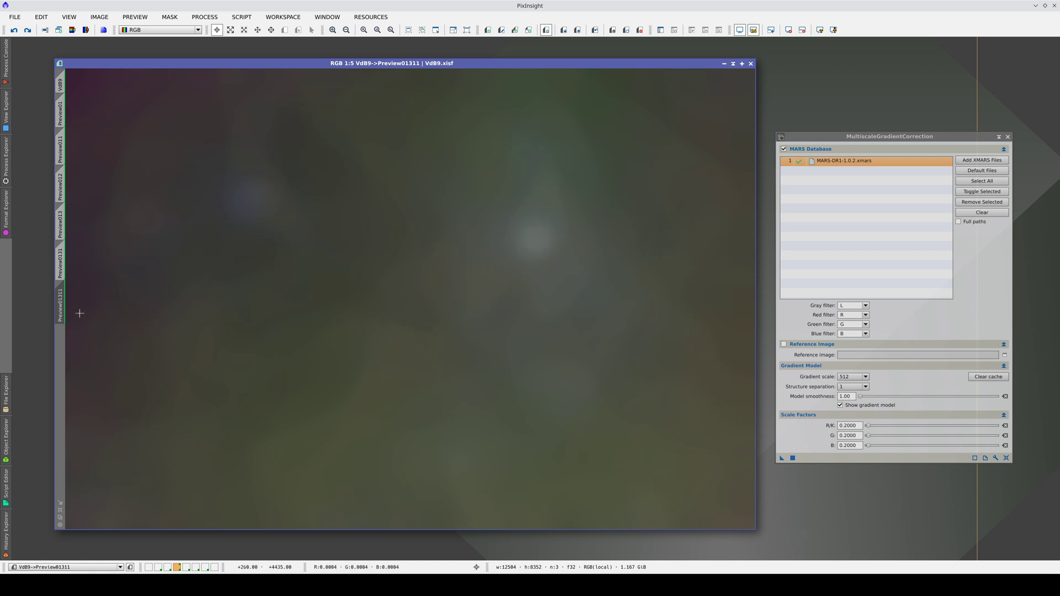
drag(61, 331, 63, 329)
On the new preview, compute the gradient model at gradient scale 1024.
click(61, 349)
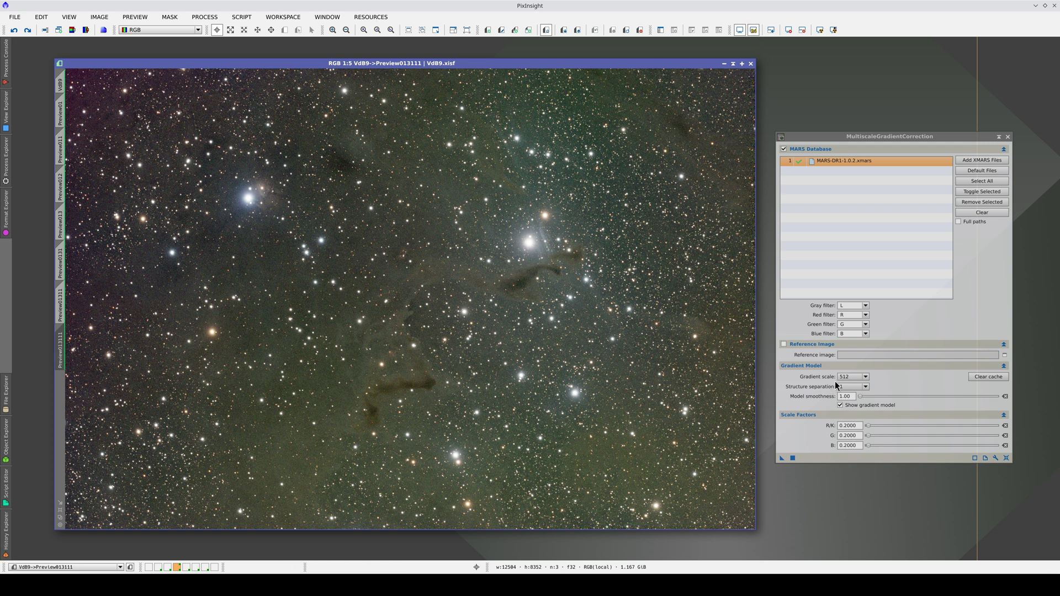
click(858, 378)
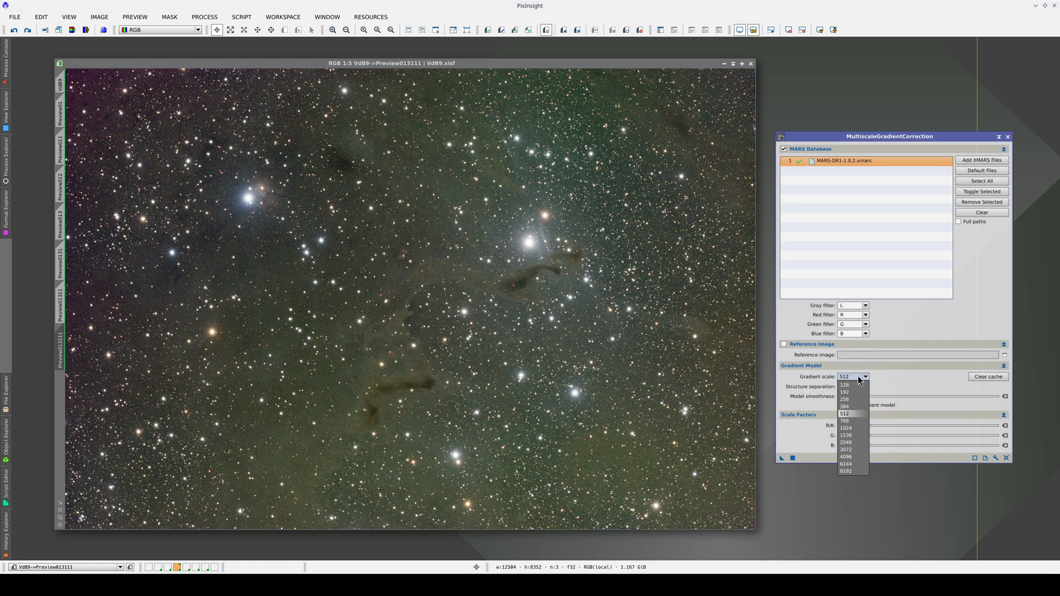
click(856, 429)
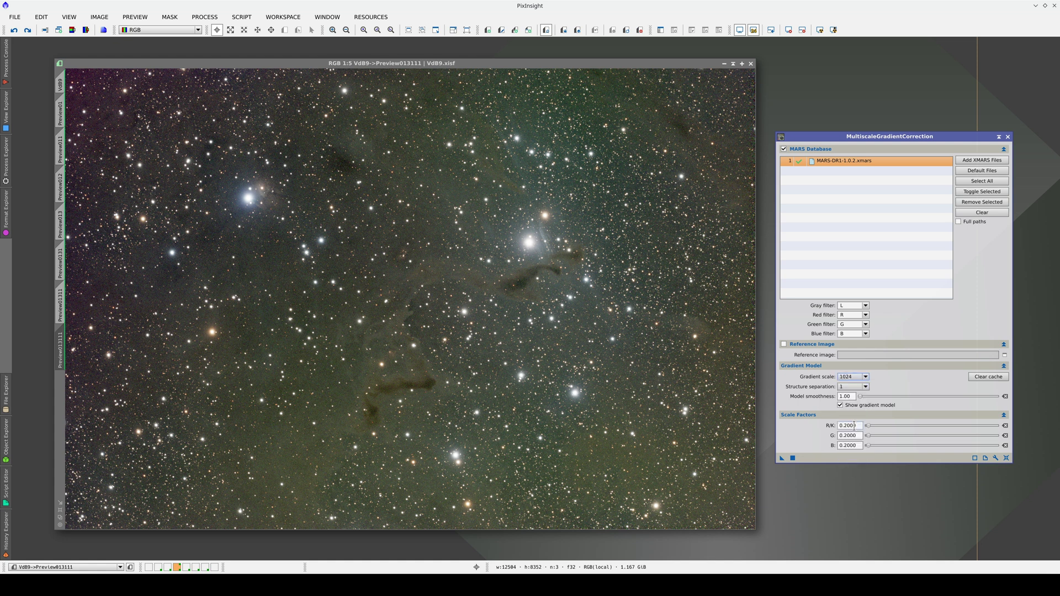
click(793, 460)
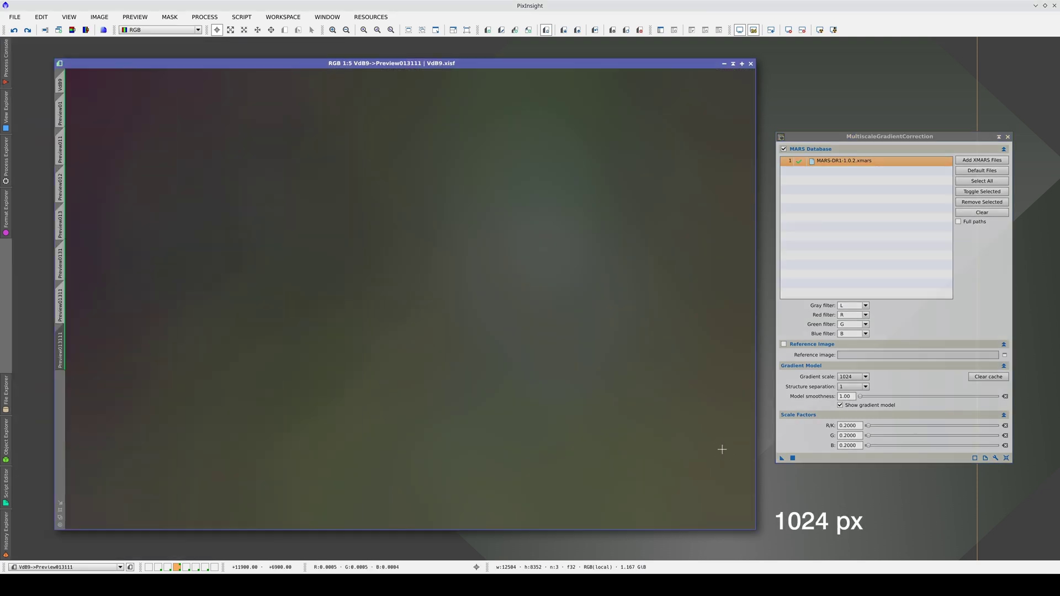
Flip between the 512 px and 1024 px gradient models to compare them.
key(ctrl+Page_Up)
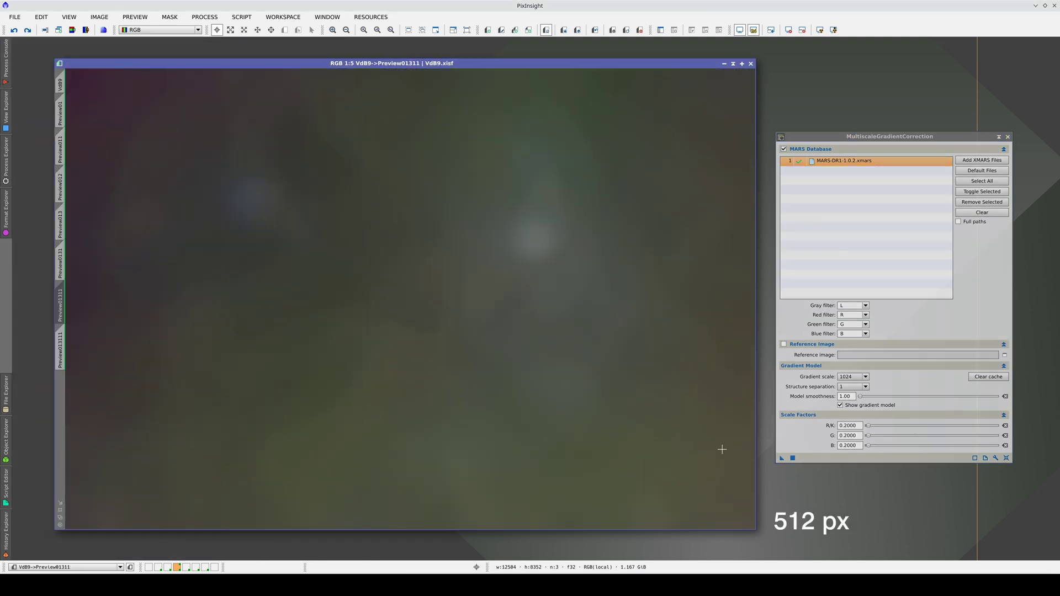
key(ctrl+Page_Down)
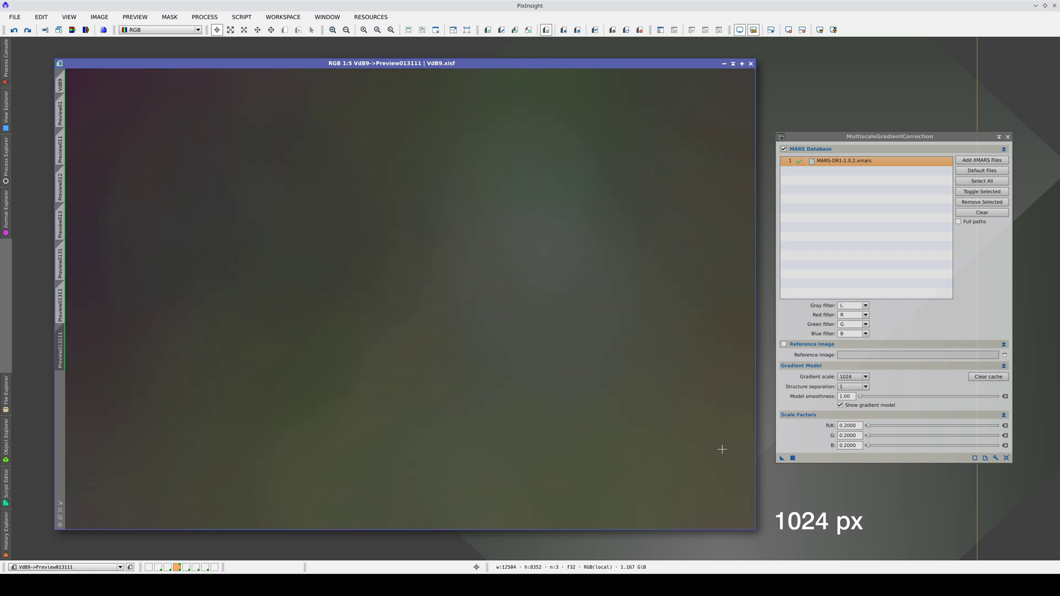
key(ctrl+Page_Up)
key(ctrl+Page_Down)
key(ctrl+Page_Up)
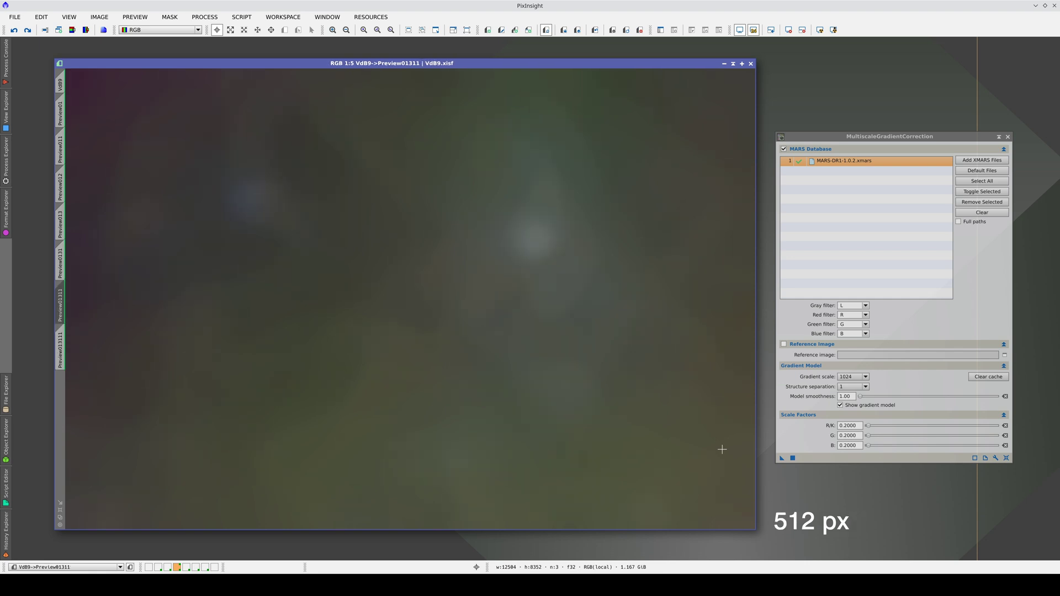
key(ctrl+Page_Down)
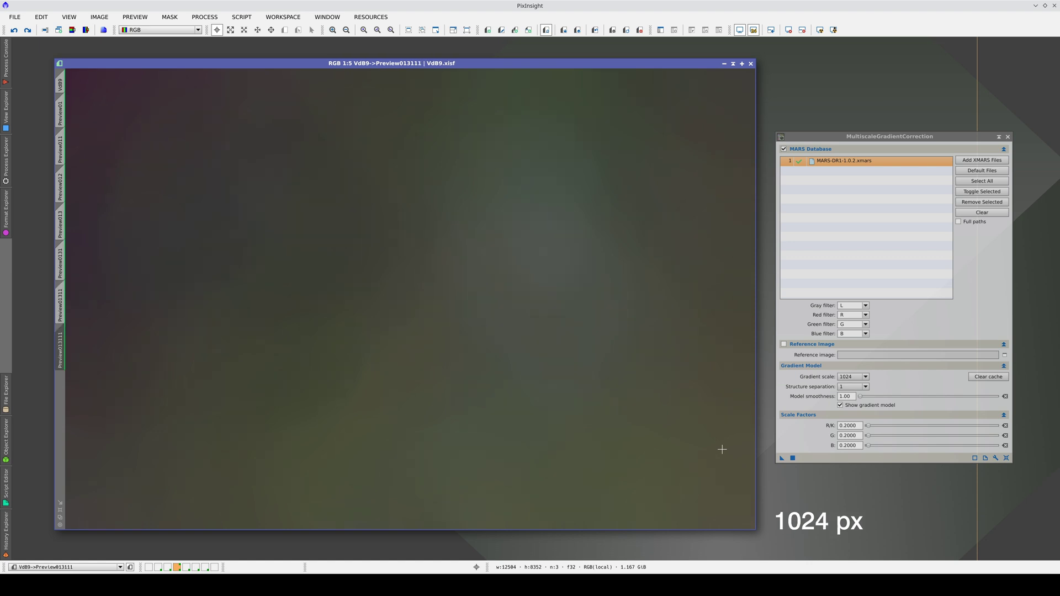
Apply the actual correction with Show gradient model off, then duplicate the preview.
click(840, 405)
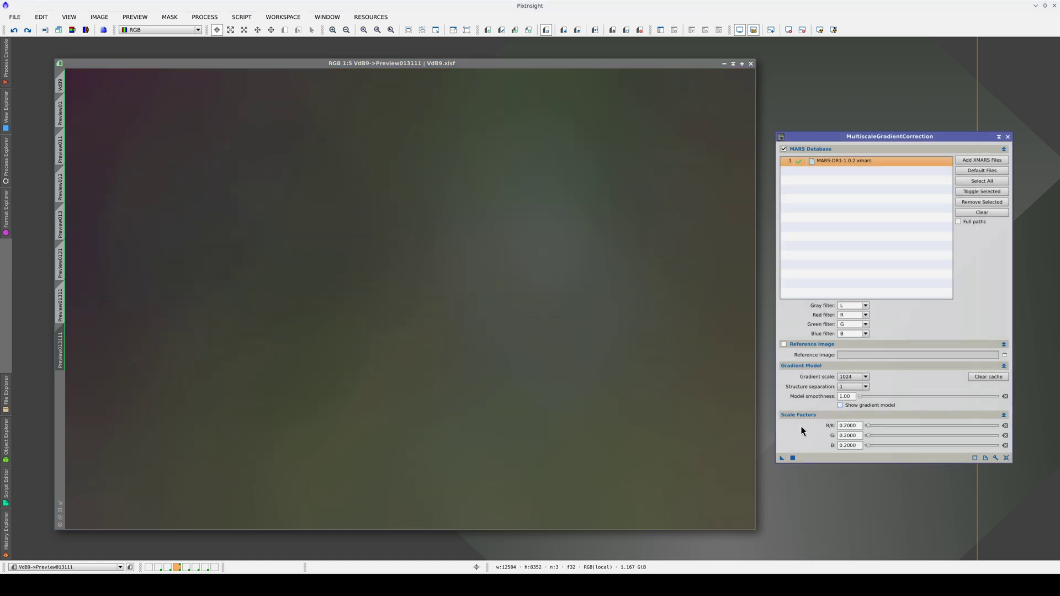
drag(783, 459, 641, 452)
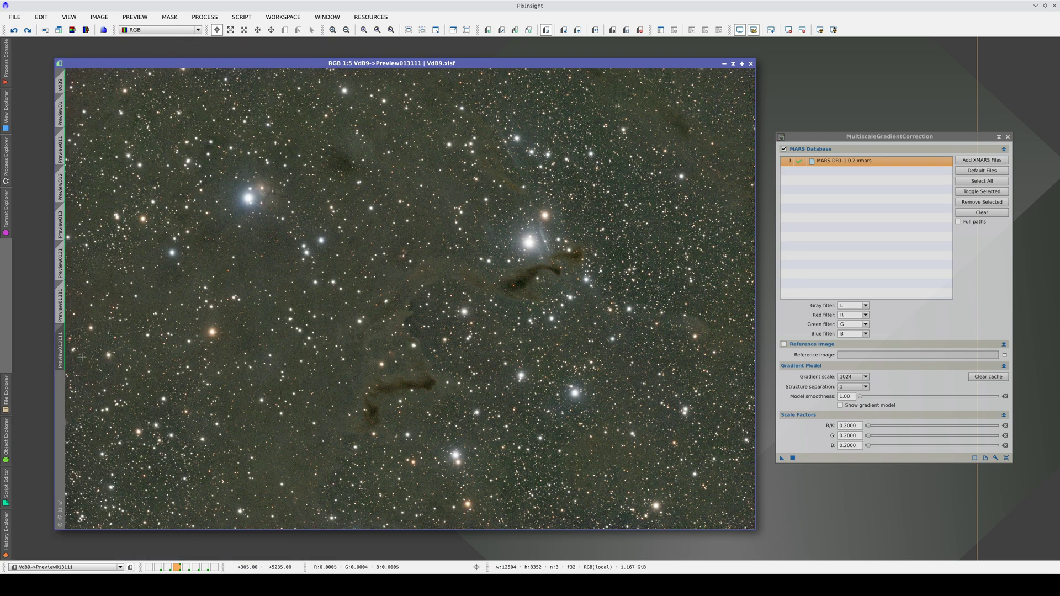
drag(59, 384, 57, 387)
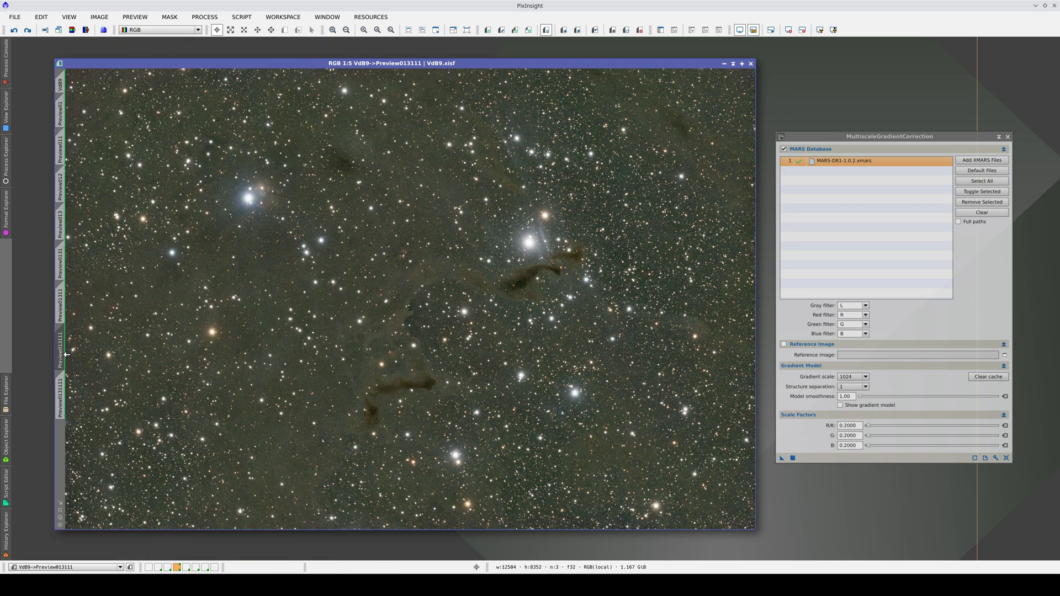
On the newest preview, reset the R/K, G and B scale factors to defaults and apply.
click(60, 396)
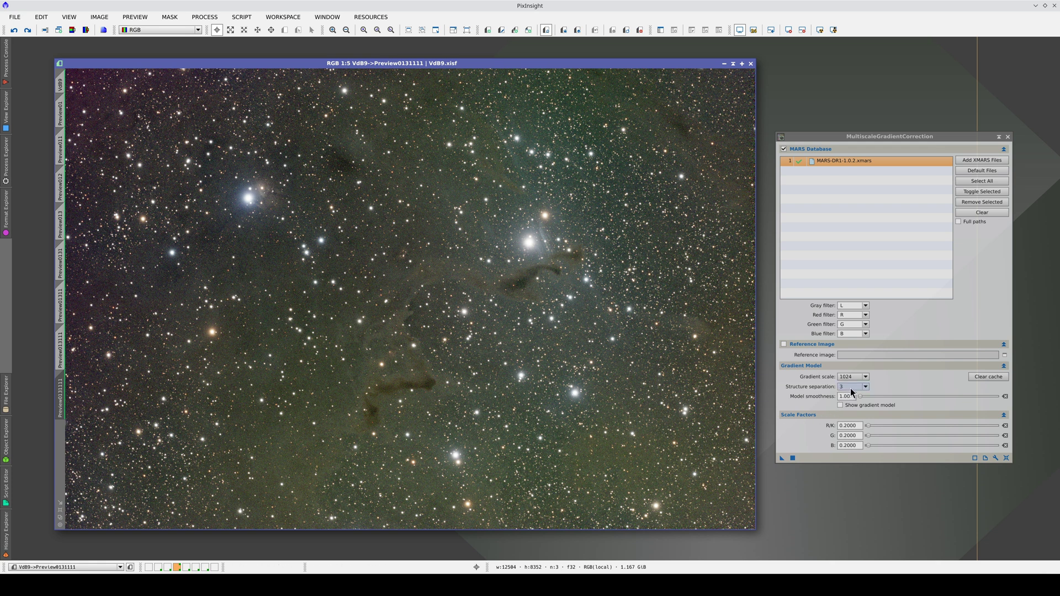
click(1005, 426)
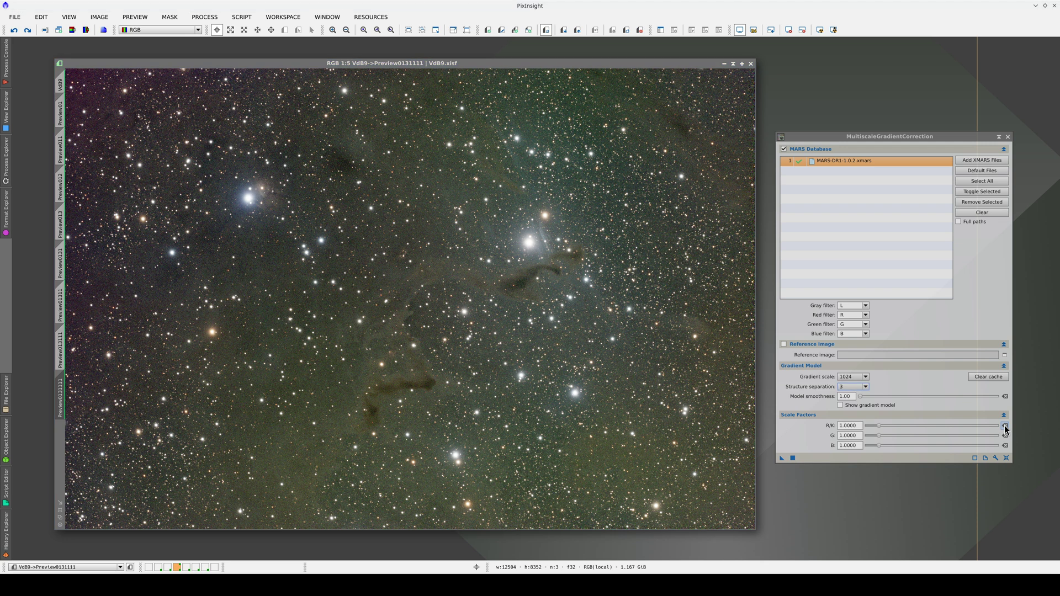
click(793, 459)
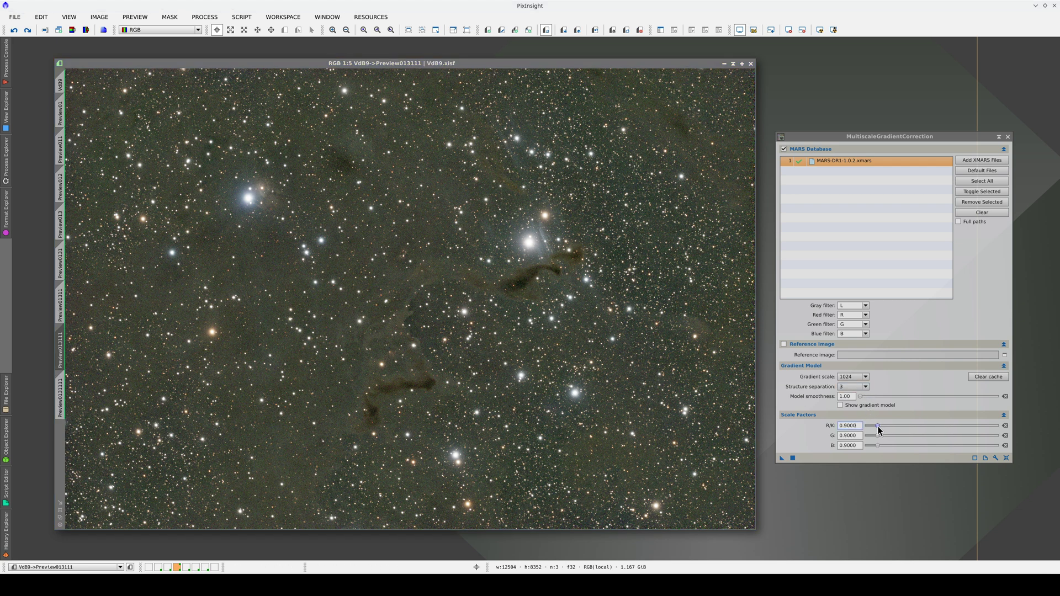
Correct the full VdB9 image with scale factors 0.2 and structure separation 1, then open Process Explorer.
drag(880, 427, 870, 427)
click(856, 387)
click(858, 396)
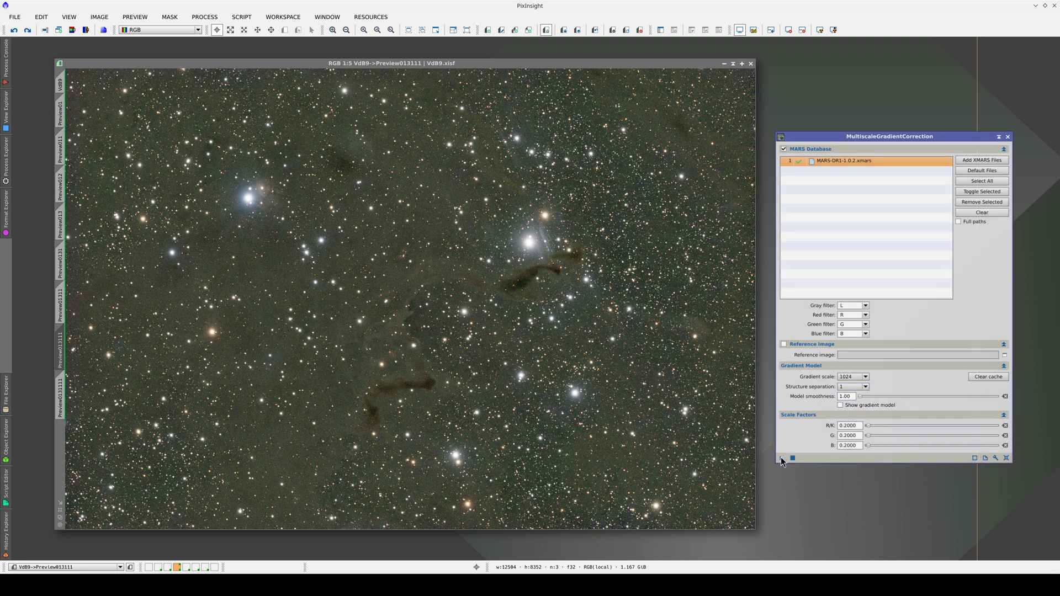
drag(782, 458, 141, 118)
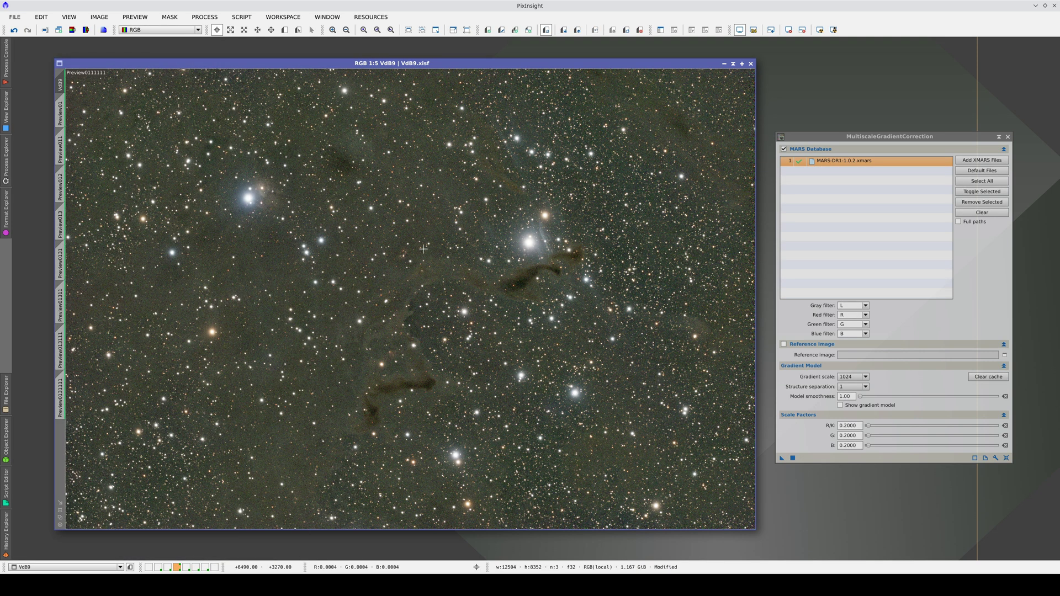
click(3, 164)
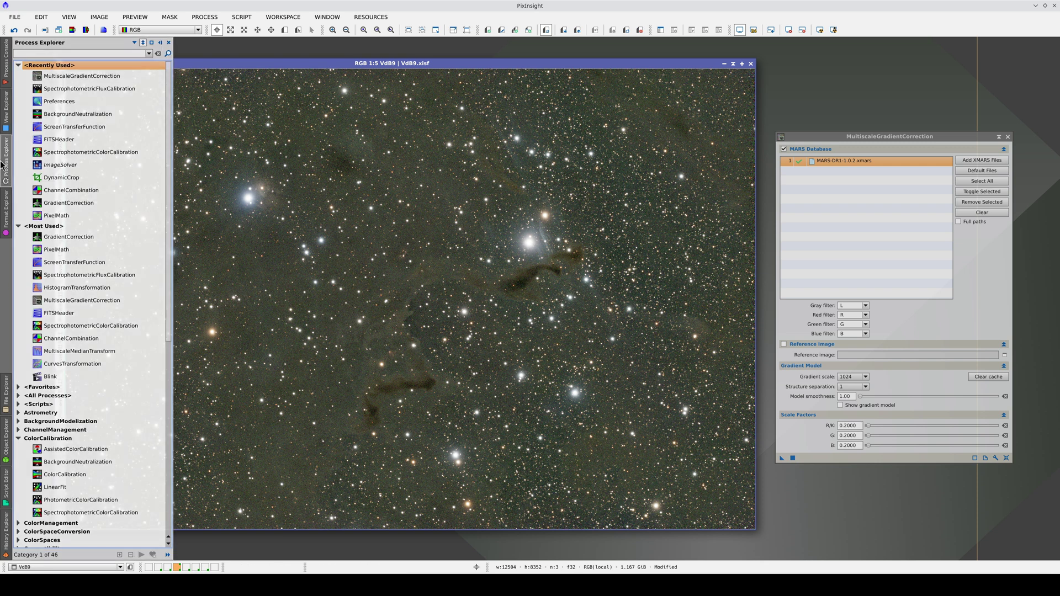
Run BackgroundNeutralization on VdB9 using a new lower-left background preview as region of interest.
double_click(77, 114)
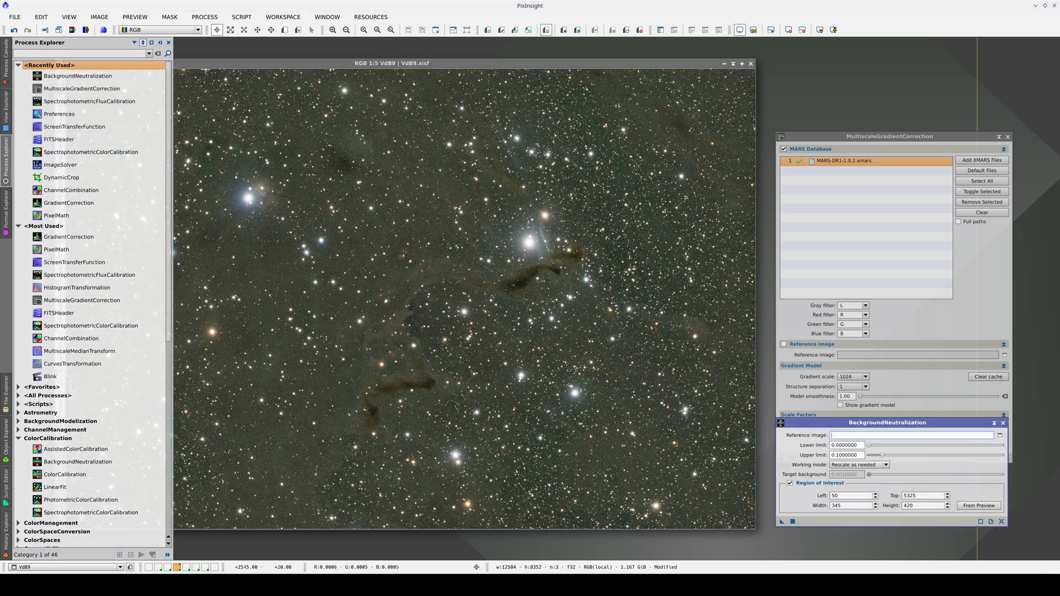
click(1008, 137)
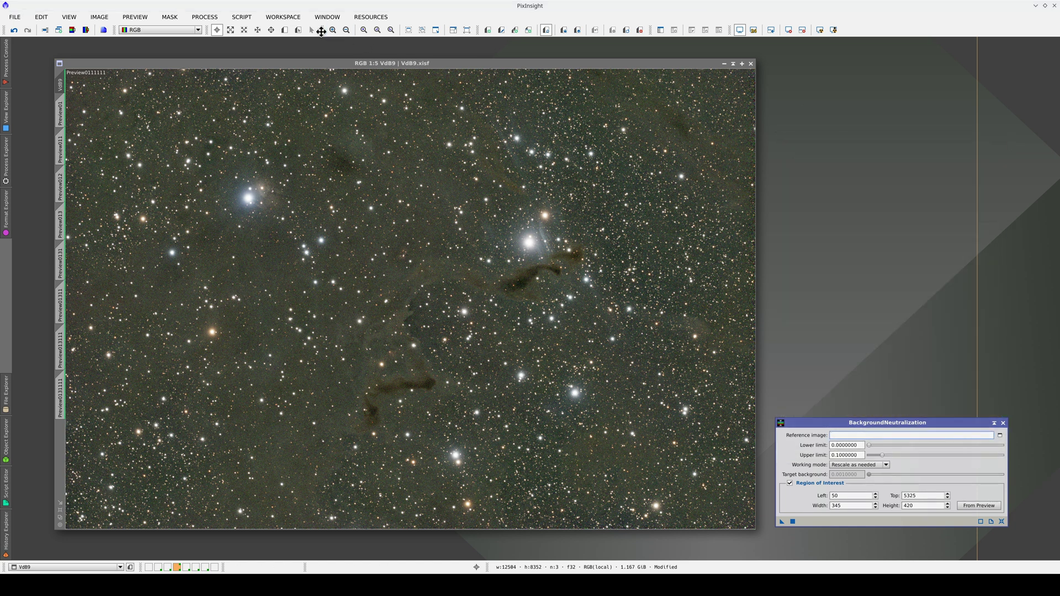
click(284, 30)
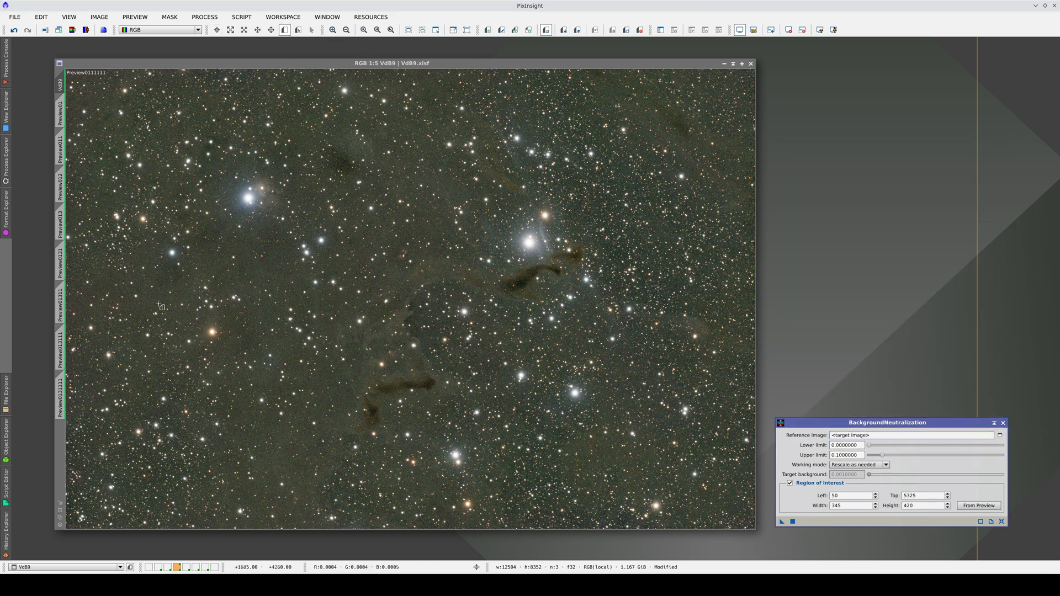
drag(86, 465, 66, 434)
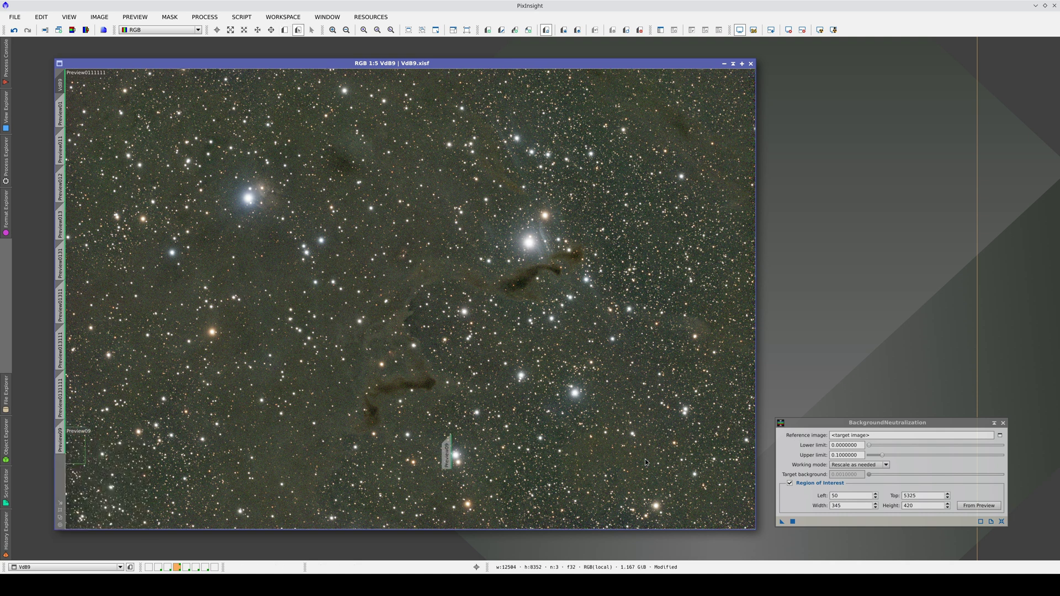
drag(446, 452, 966, 494)
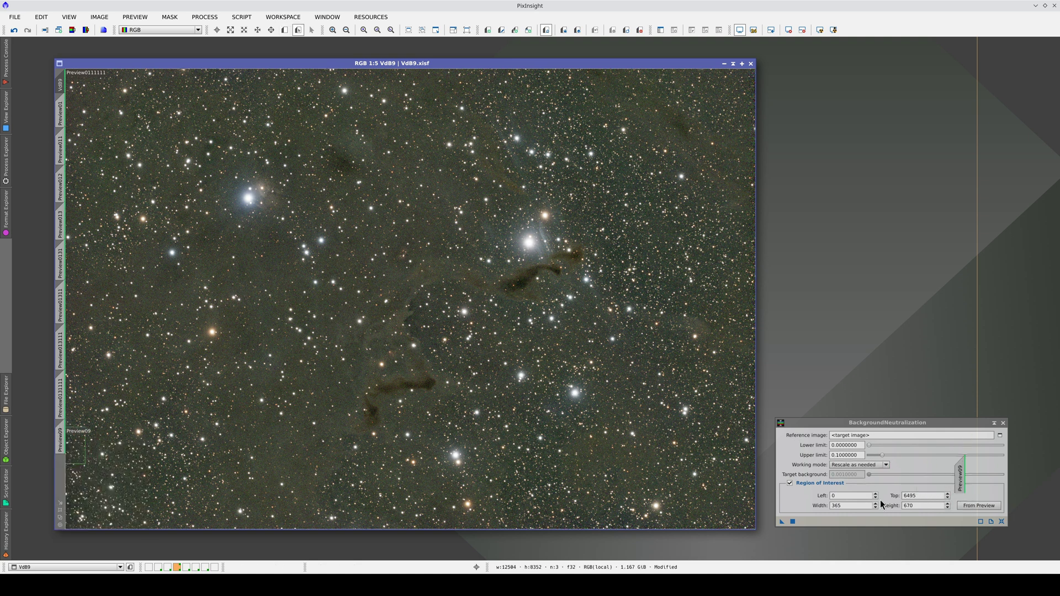
click(792, 521)
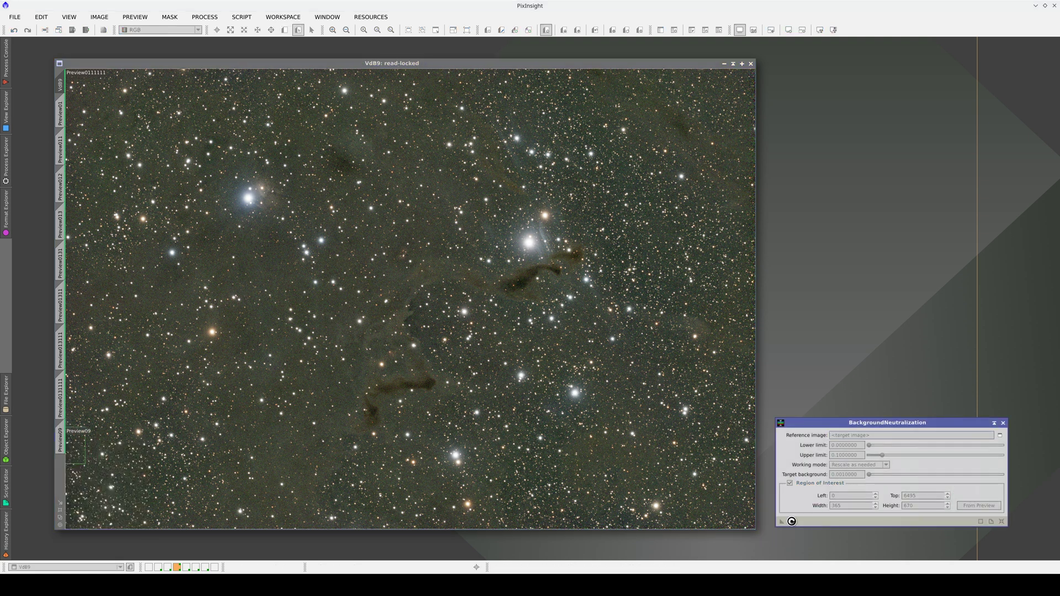